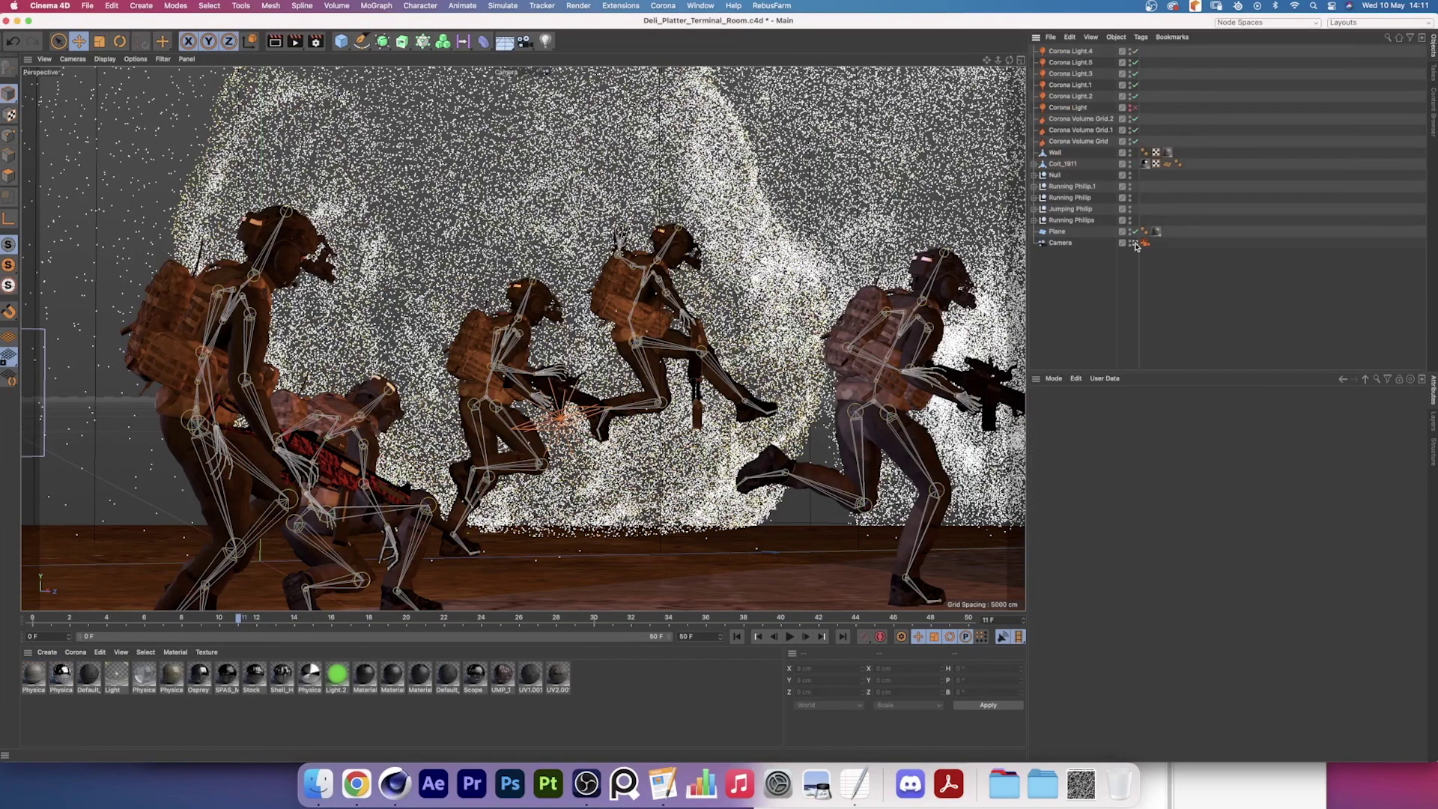
- Switch to the free default camera and zoom out to see the whole scene
click(1134, 244)
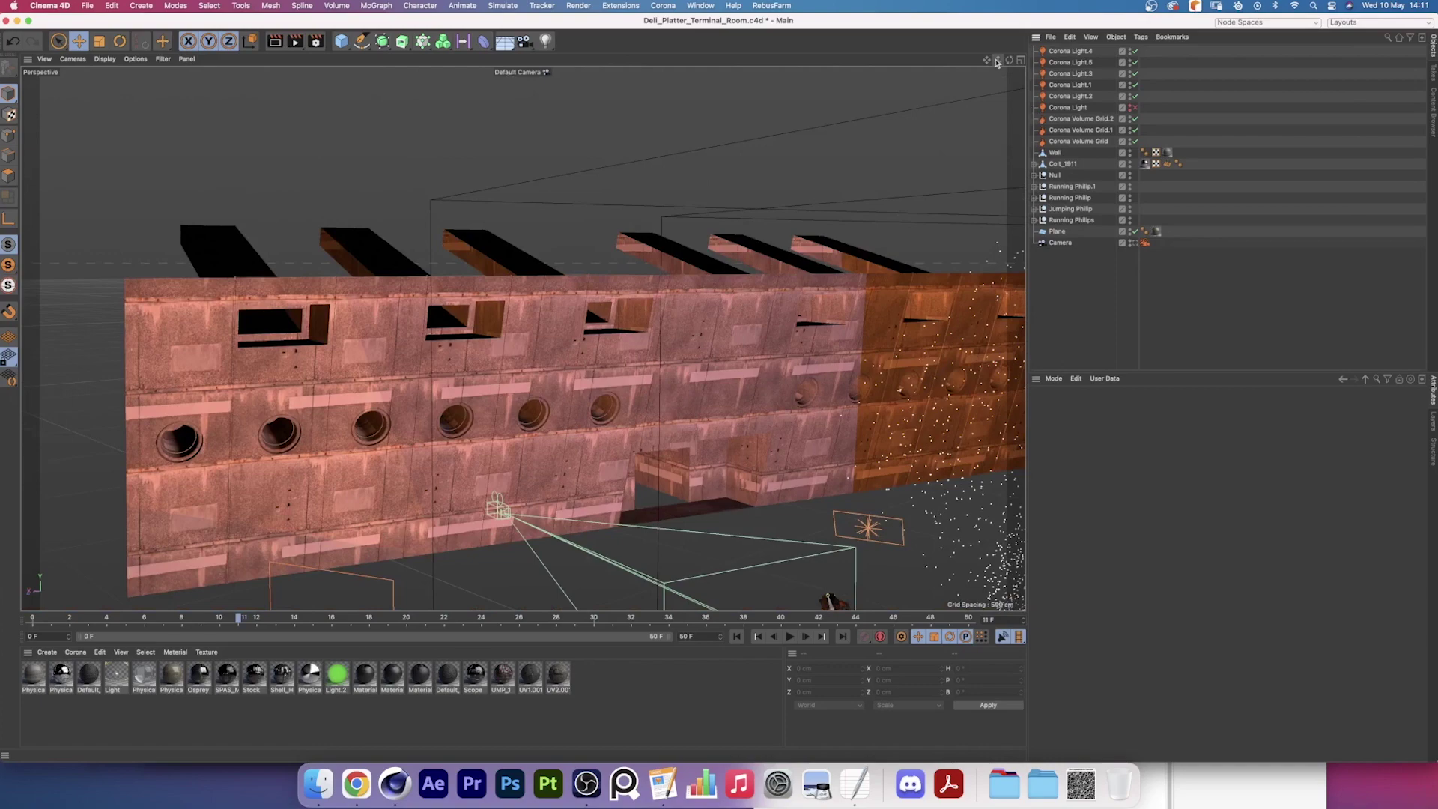
mouse_move(996, 62)
mouse_down()
mouse_move(899, 70)
mouse_move(1008, 64)
mouse_move(899, 77)
mouse_up()
mouse_move(985, 67)
mouse_down()
mouse_move(936, 79)
mouse_move(853, 60)
mouse_move(1008, 66)
mouse_up()
scroll(522, 338, up, 8)
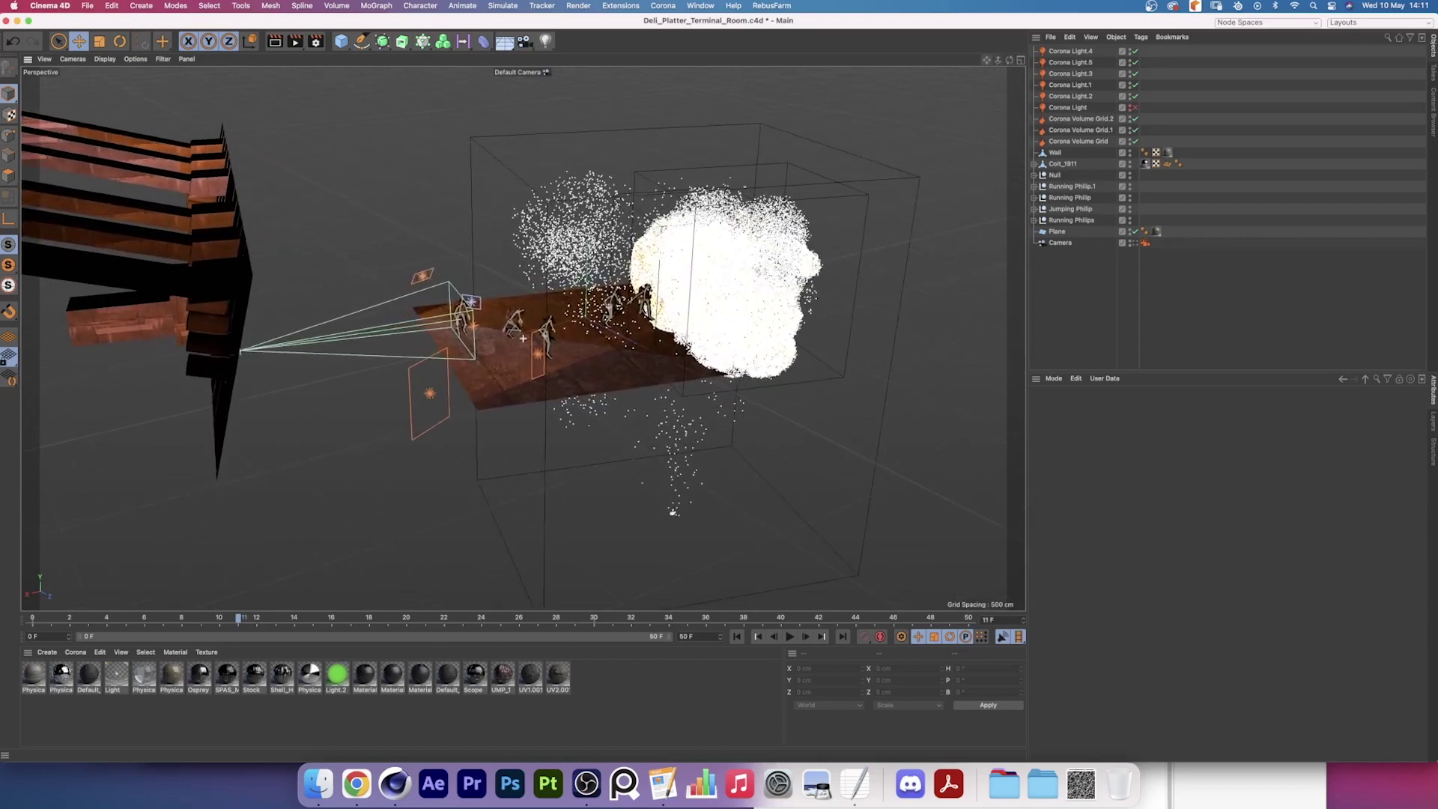
- Hide all three Corona Volume Grids and play the animation to watch the soldiers move
alt+drag(522, 338, 614, 314)
drag(1135, 118, 1134, 141)
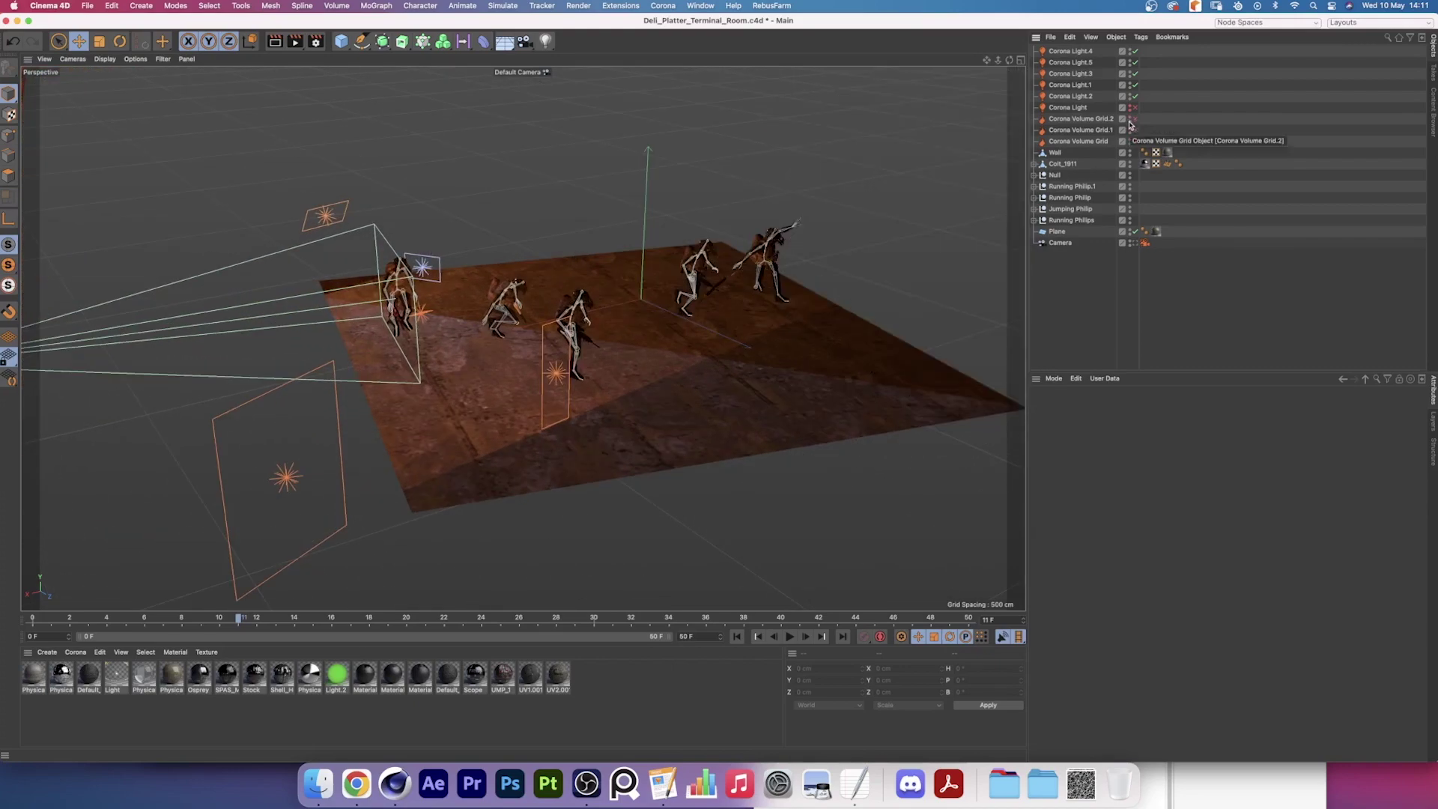
click(789, 637)
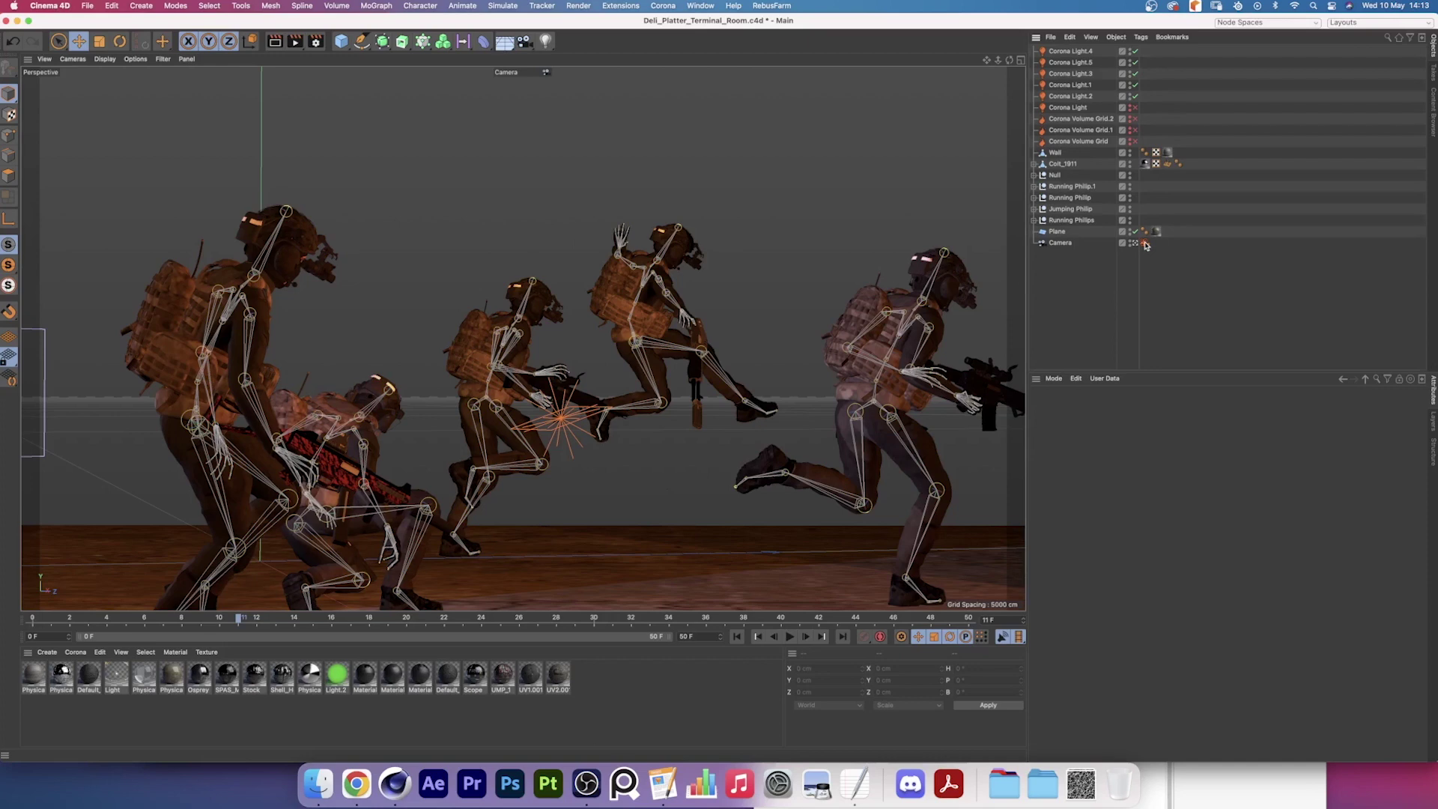
- Add Corona Light.6, rotate it in the Top view, and enable ACES OT tone mapping
click(663, 6)
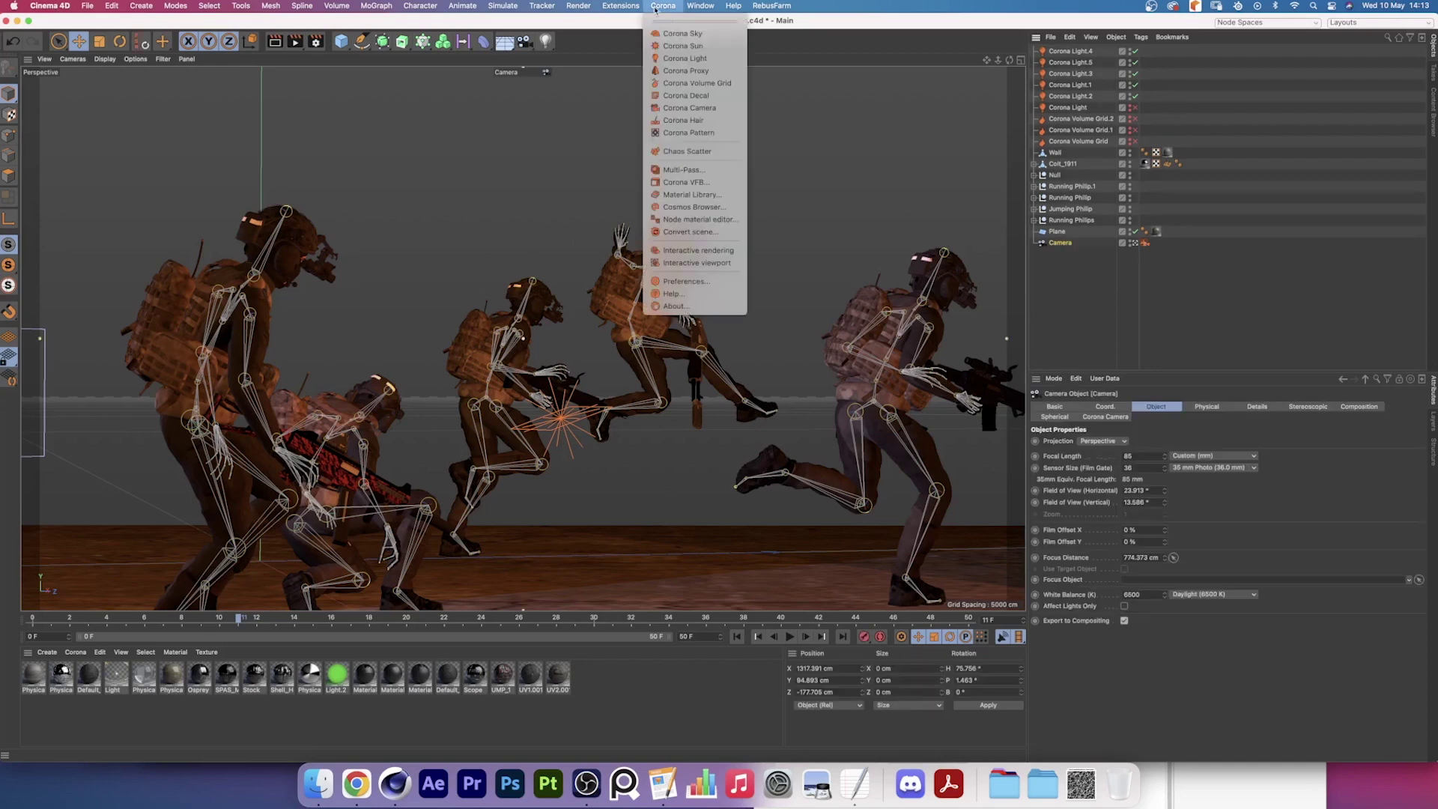
click(683, 38)
middle_click(709, 231)
drag(709, 230, 689, 217)
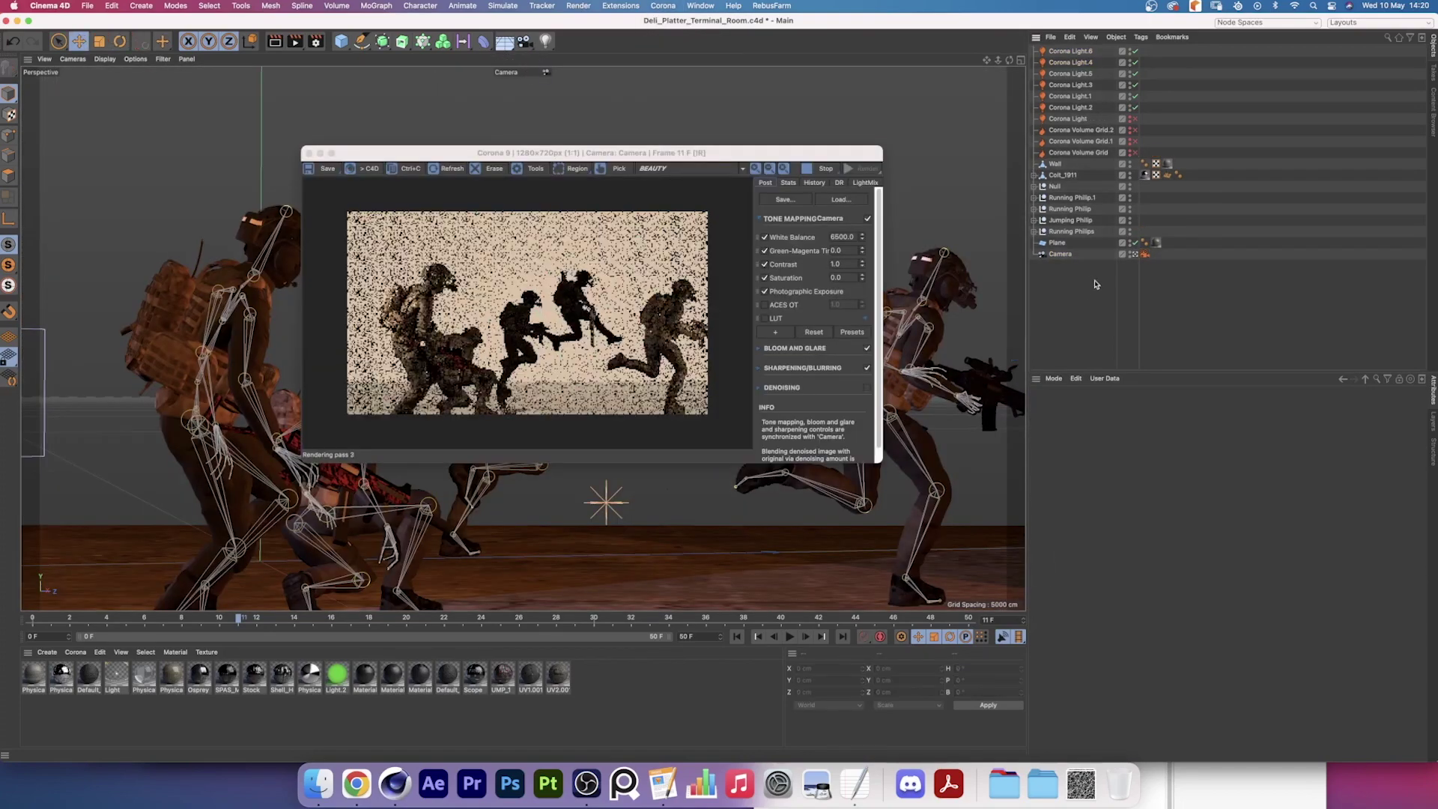
click(765, 305)
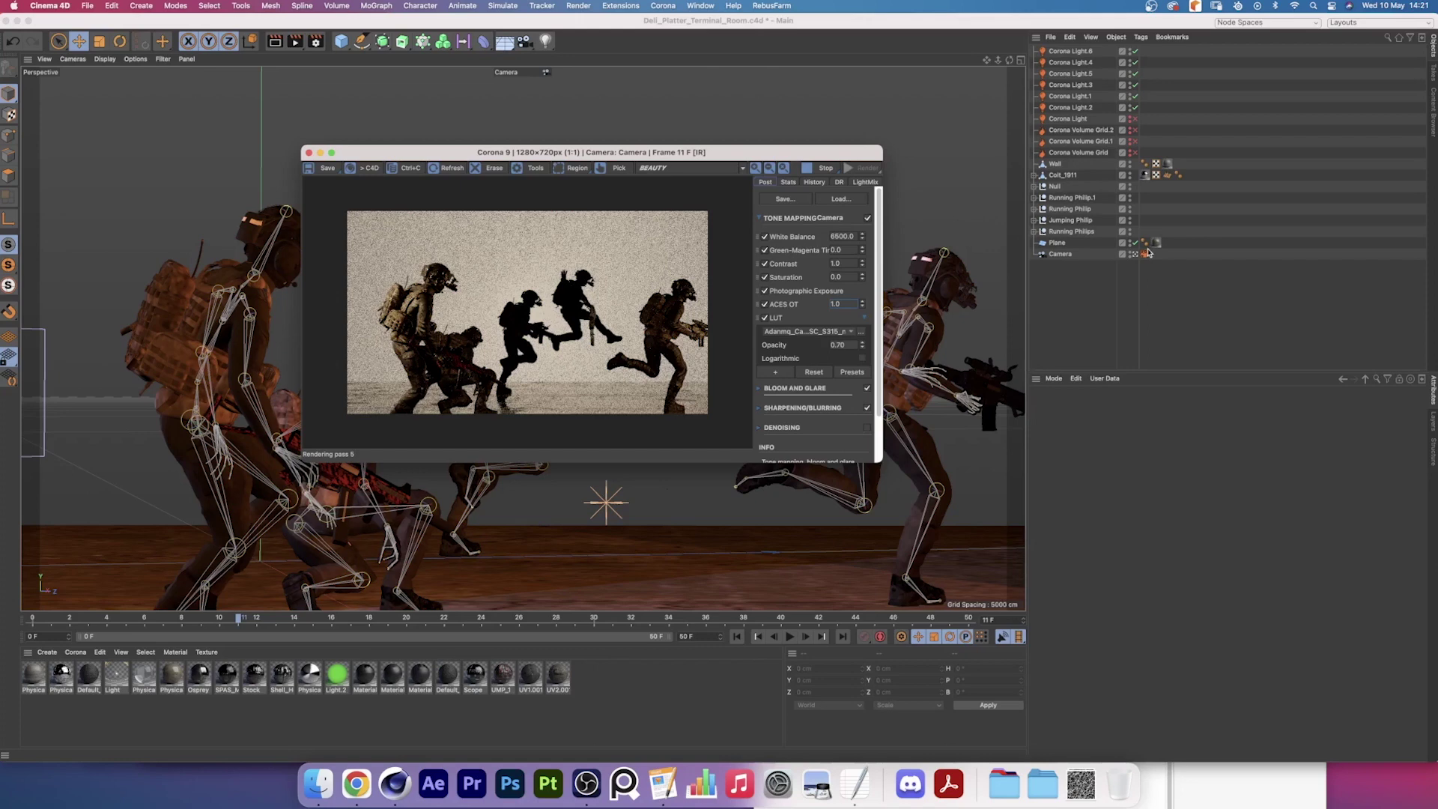
- Select the Camera's Corona Camera tag: Override on, ISO 200, shutter speed 30, F-stop 7.1
click(1145, 254)
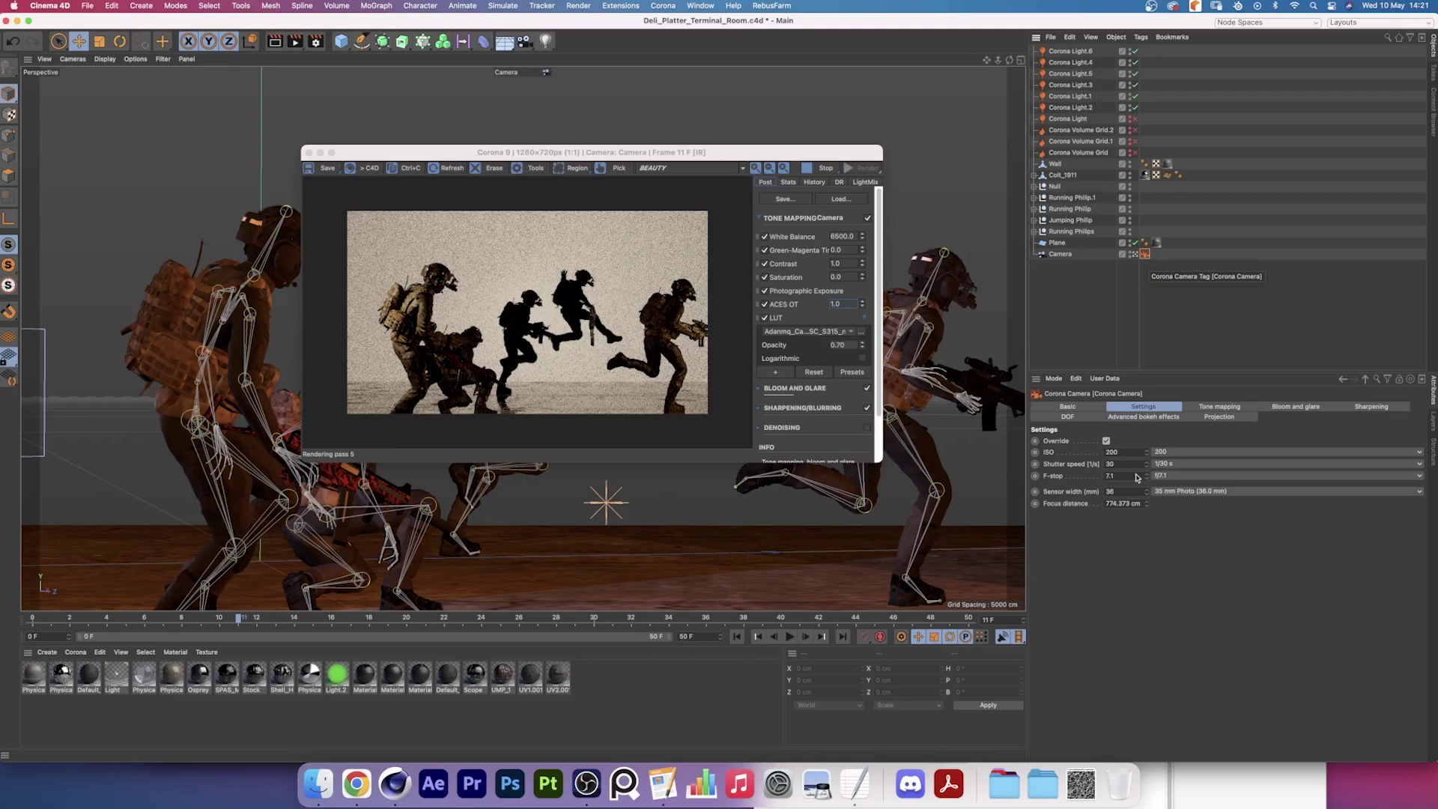
- Tick Enable objects under Corona motion blur in Render Settings, then close the window
click(316, 41)
drag(390, 158, 968, 157)
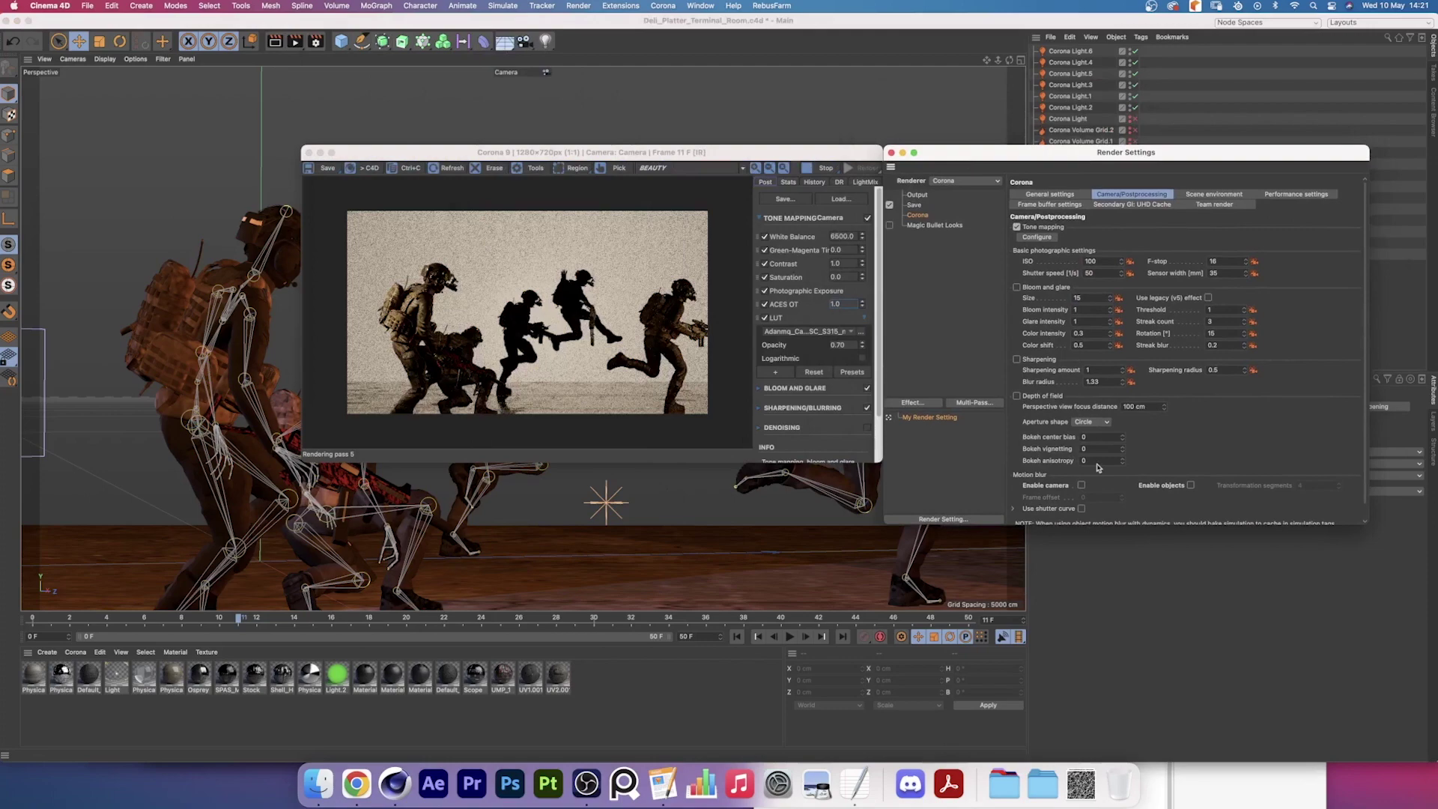
click(1190, 485)
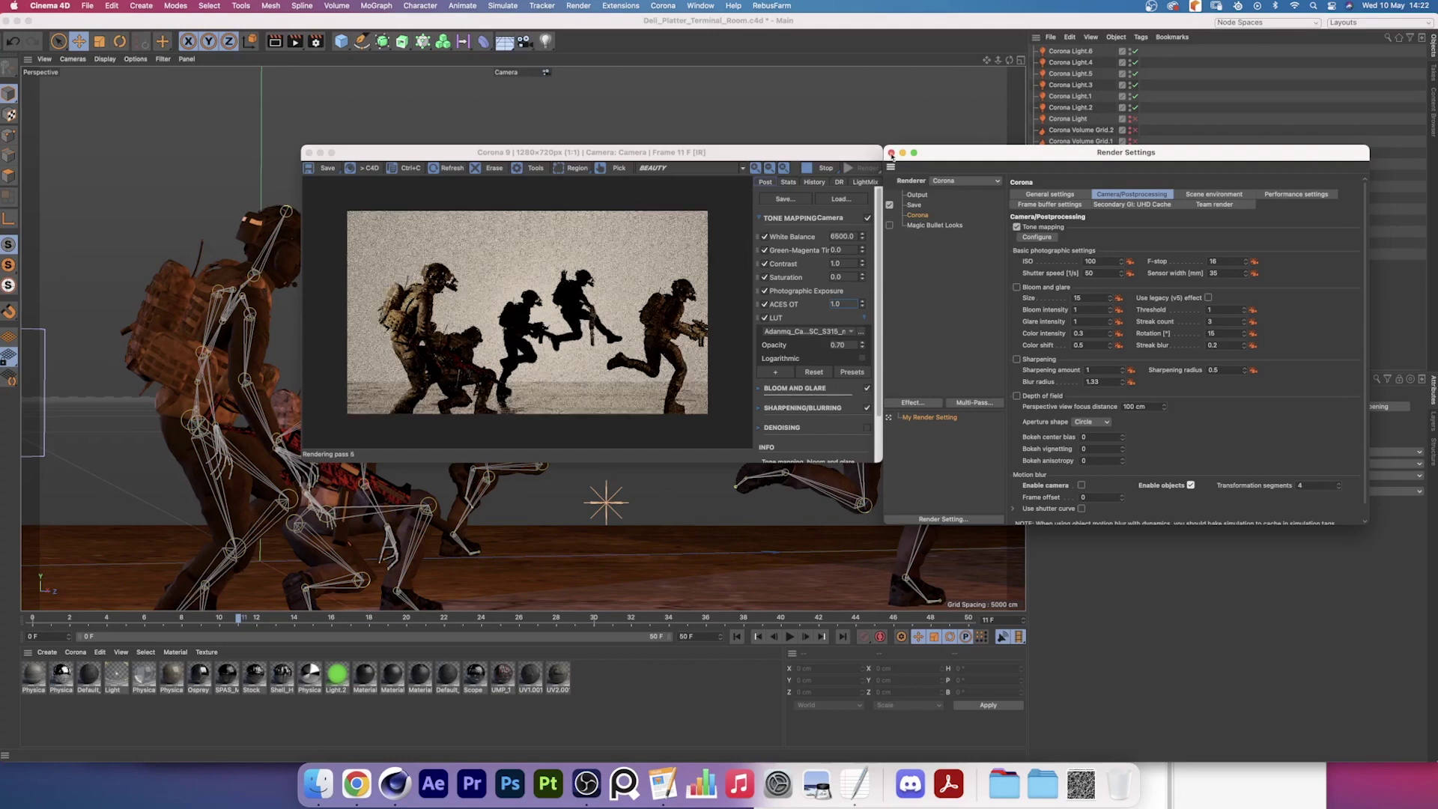
key(super+w)
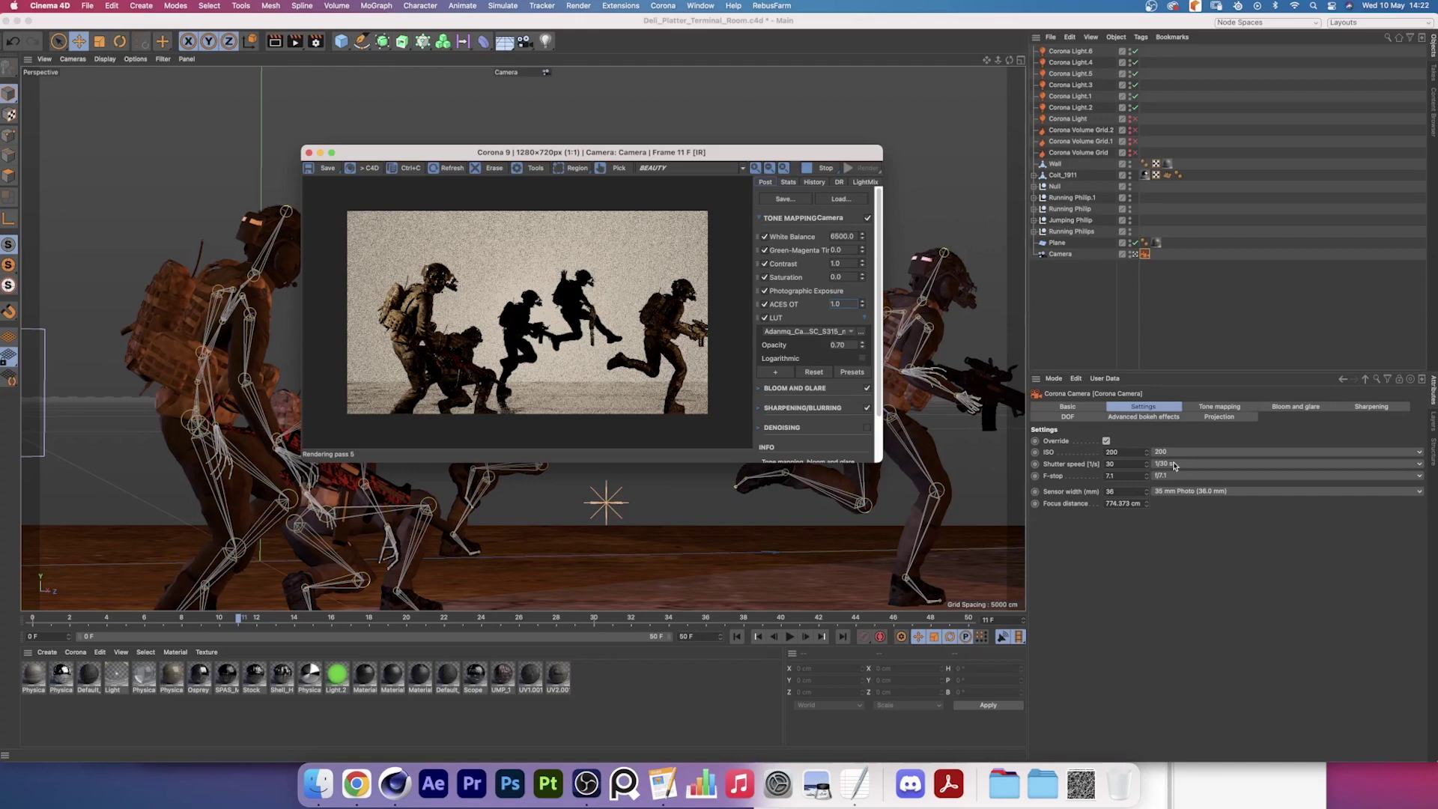
- Try shutter speeds 1/60 and 1/250 at ISO 400, then settle on ISO 20 and 1/4 s
click(1174, 466)
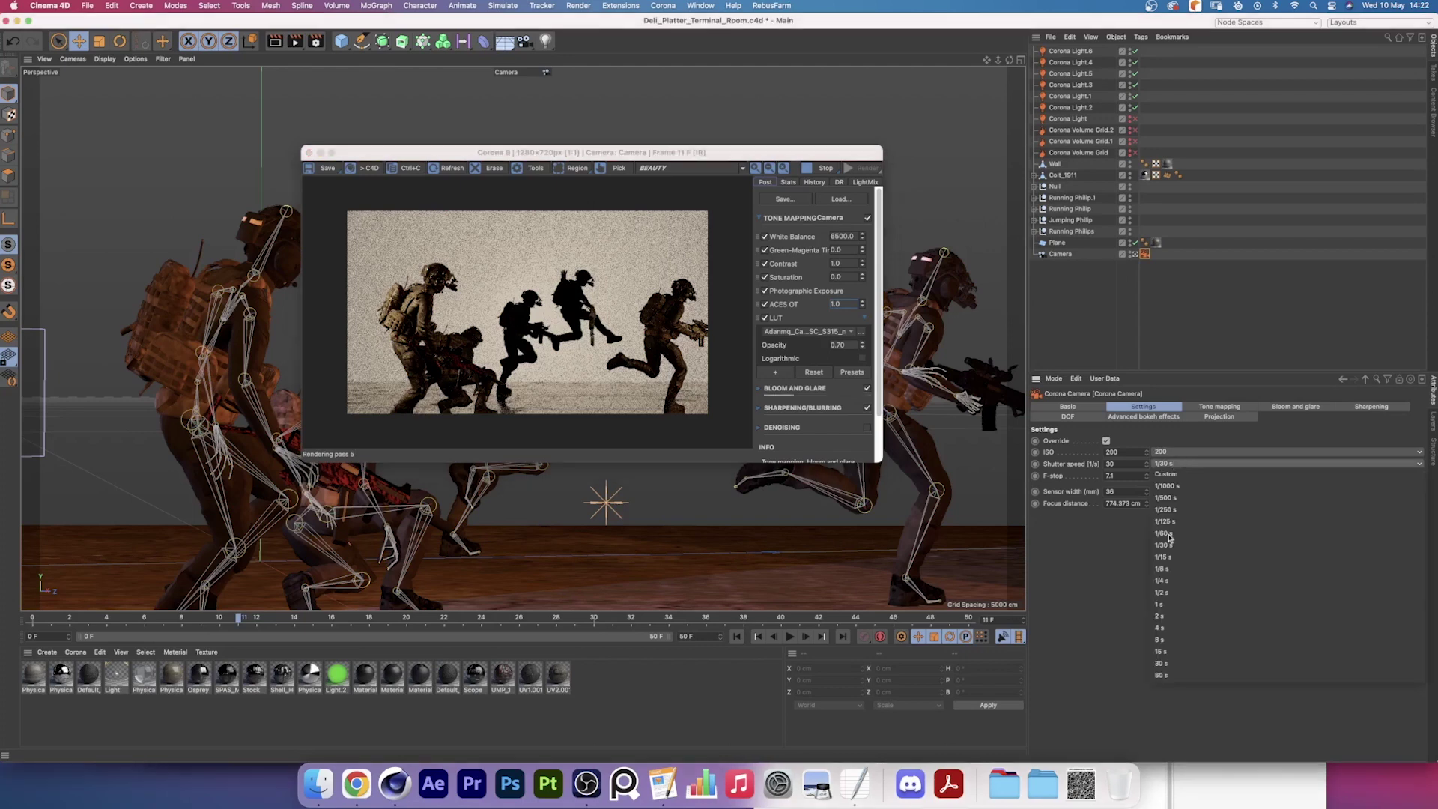
click(1164, 534)
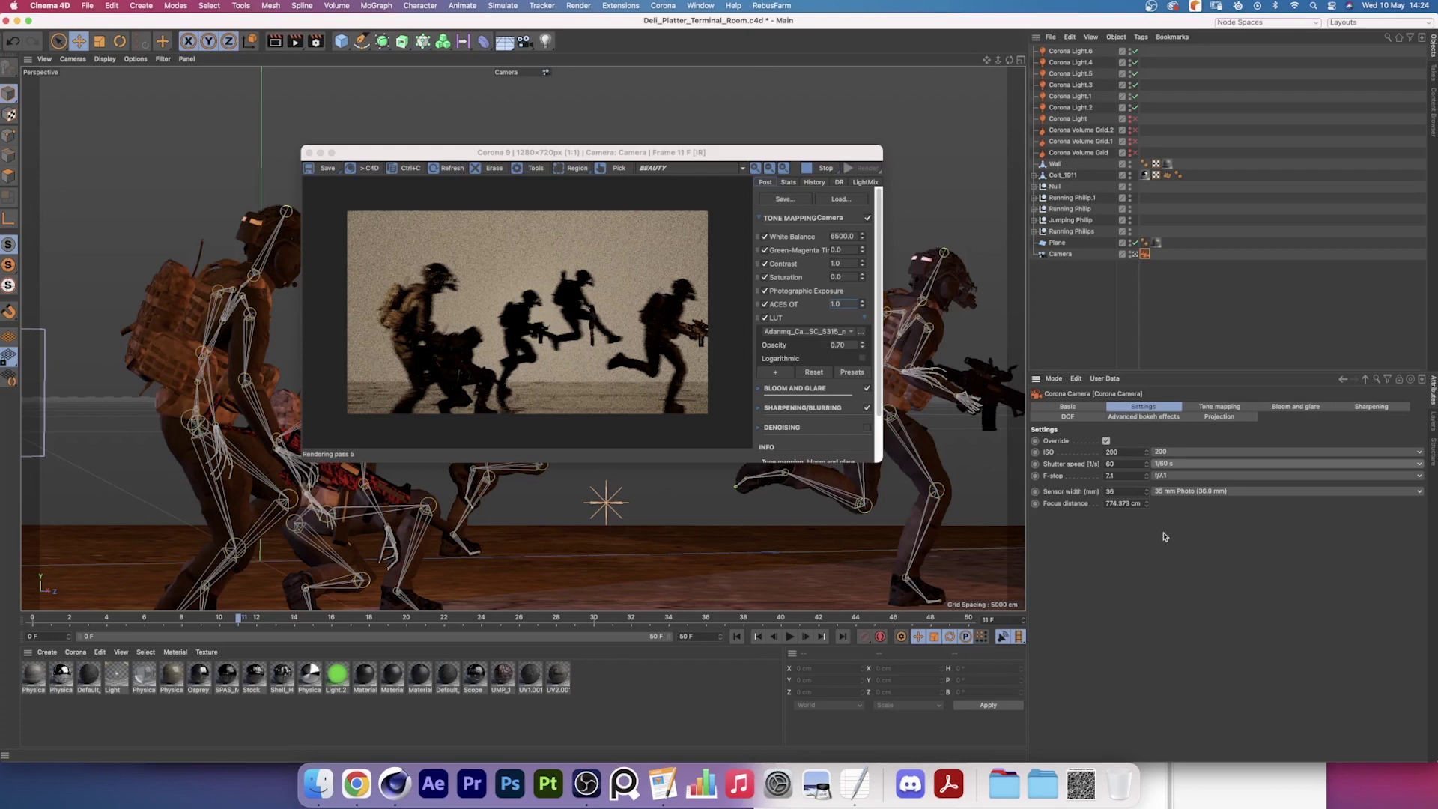
click(1166, 464)
click(1168, 515)
click(1162, 458)
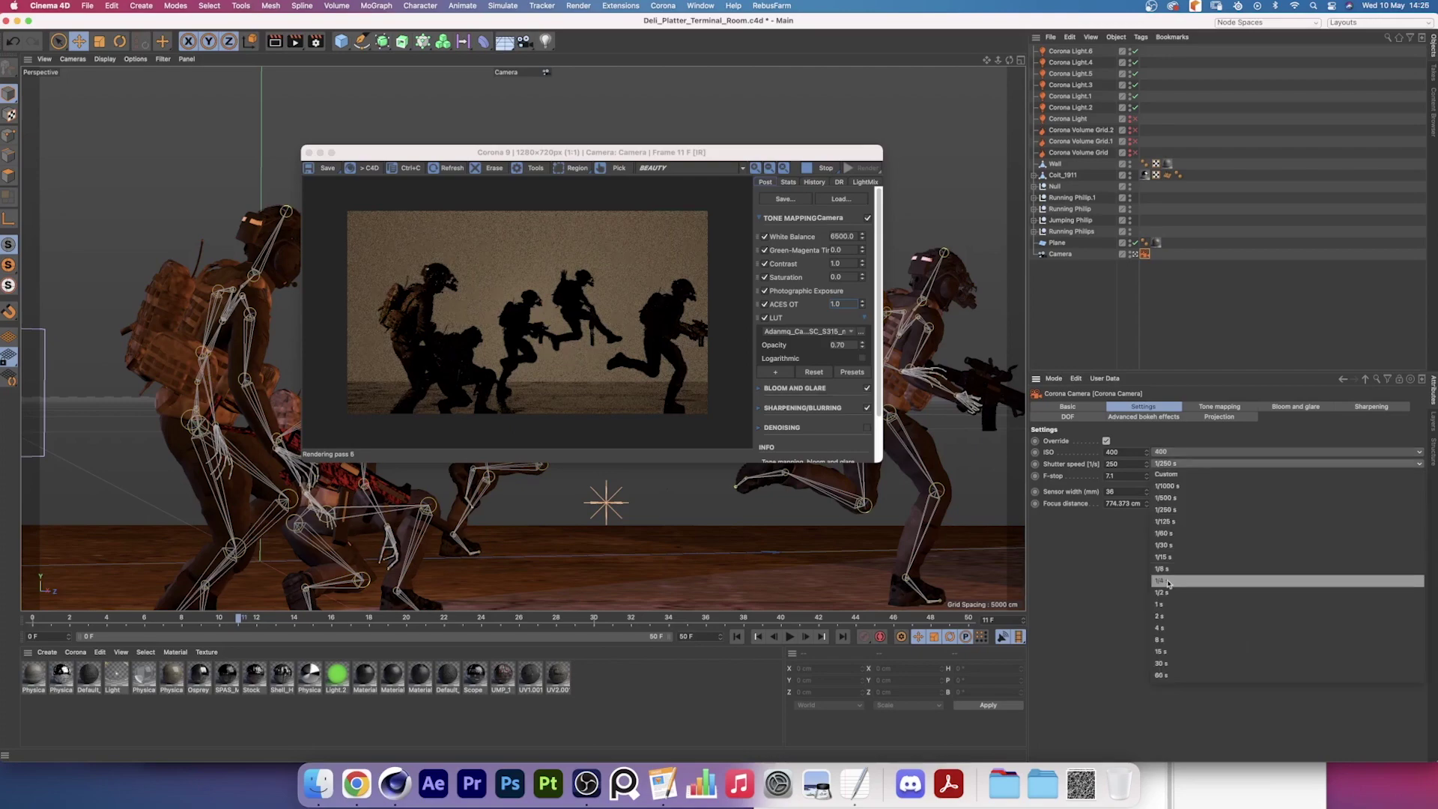
click(1208, 603)
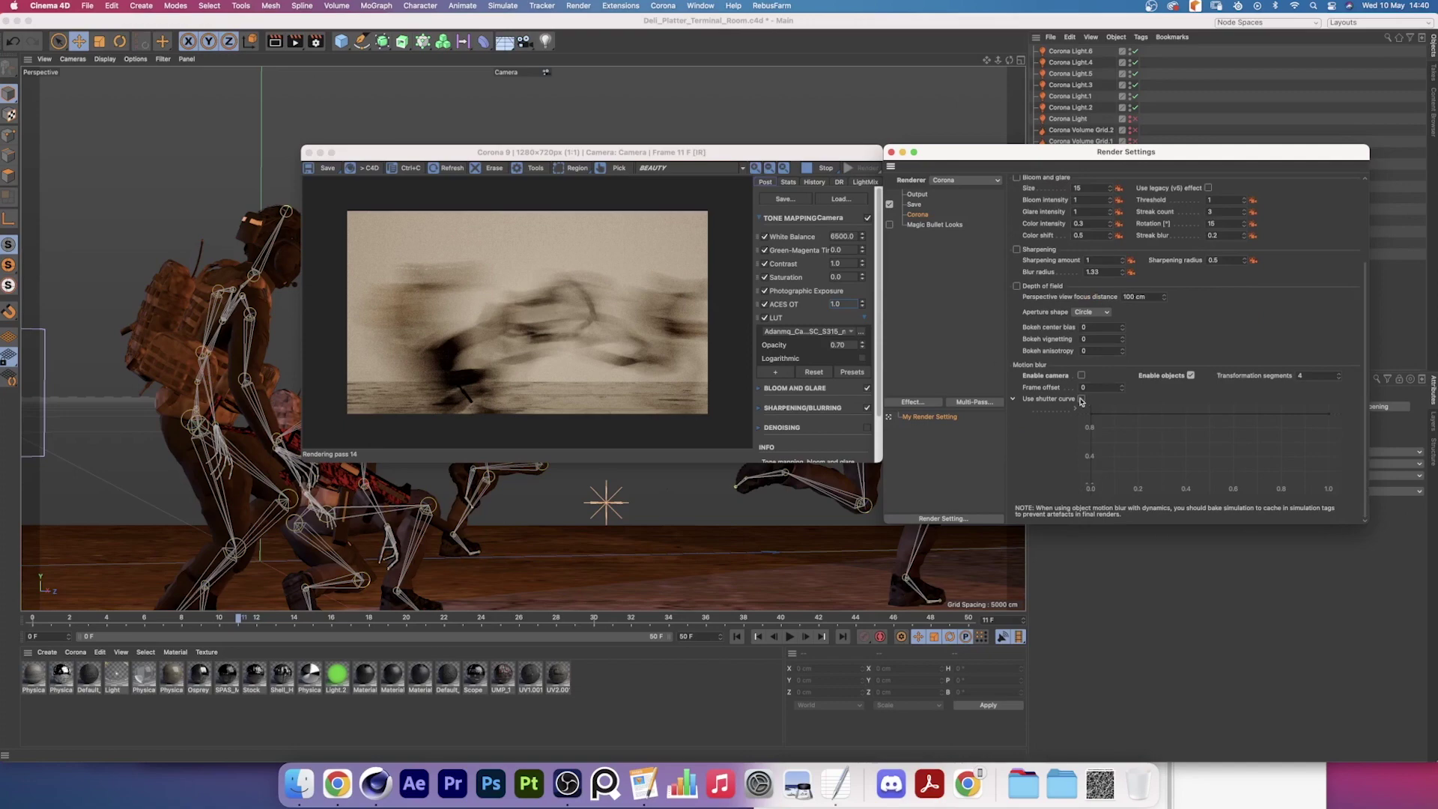
- Enable Use shutter curve and shape it from full at shutter open to zero at close
click(1082, 399)
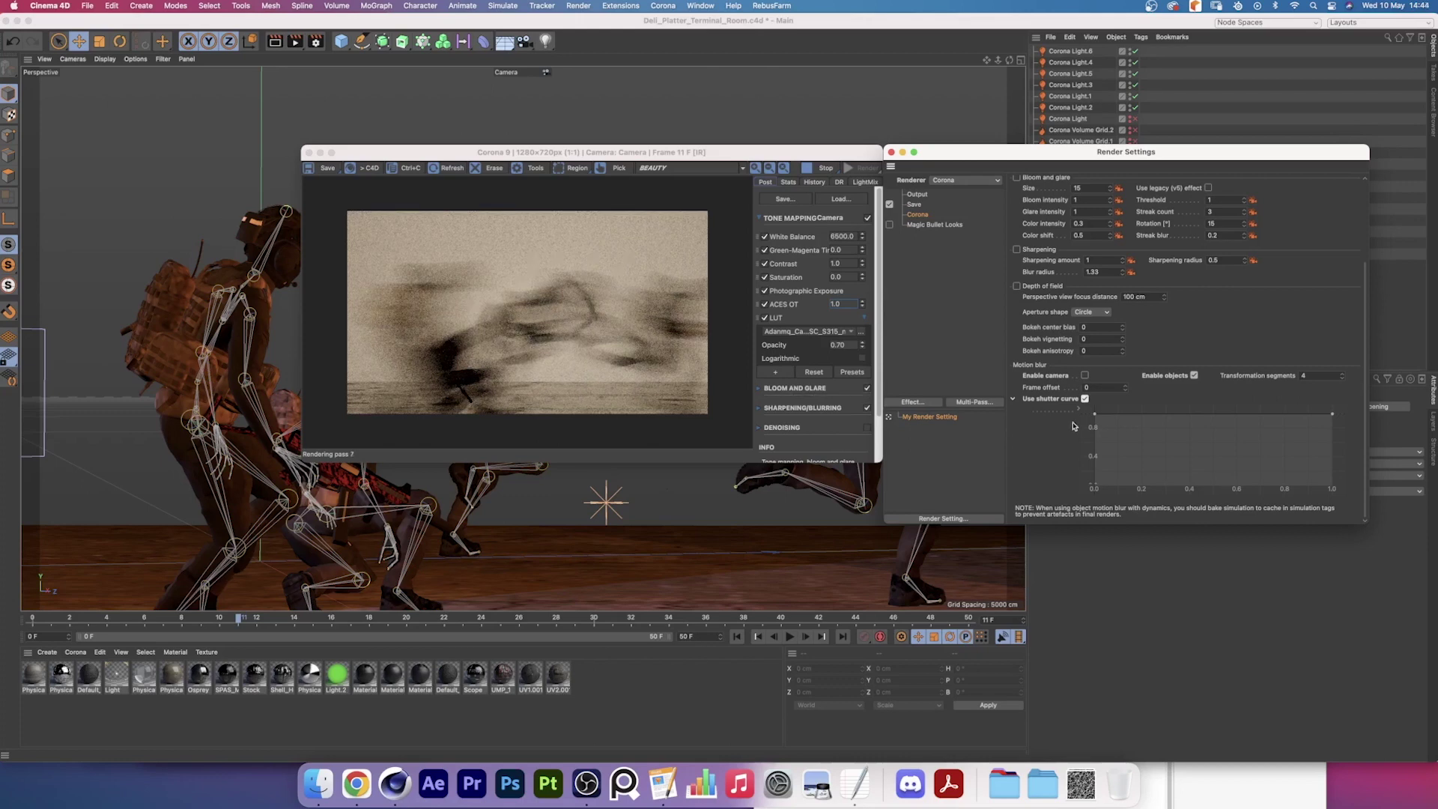
drag(1094, 413, 1094, 488)
right_click(1210, 453)
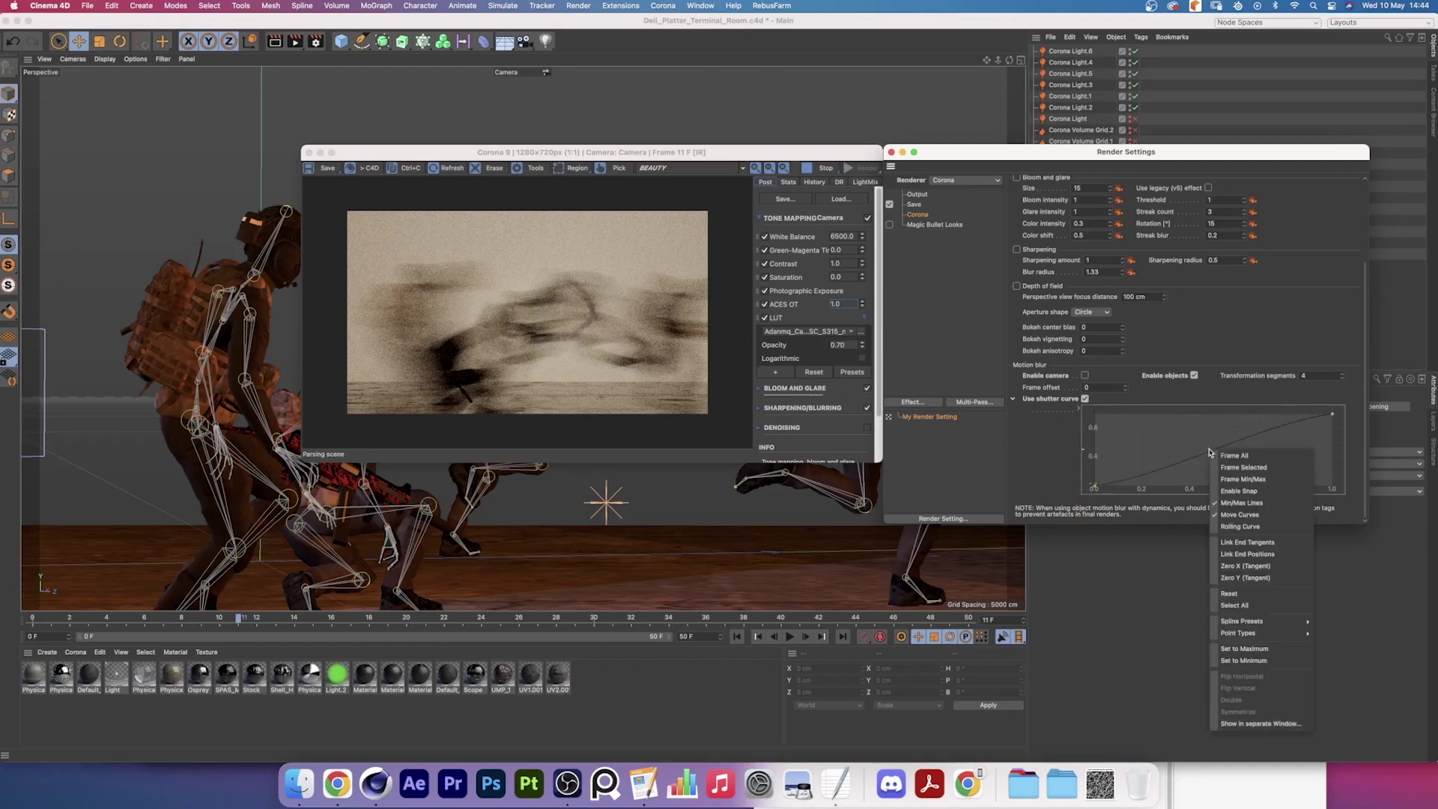
click(1052, 467)
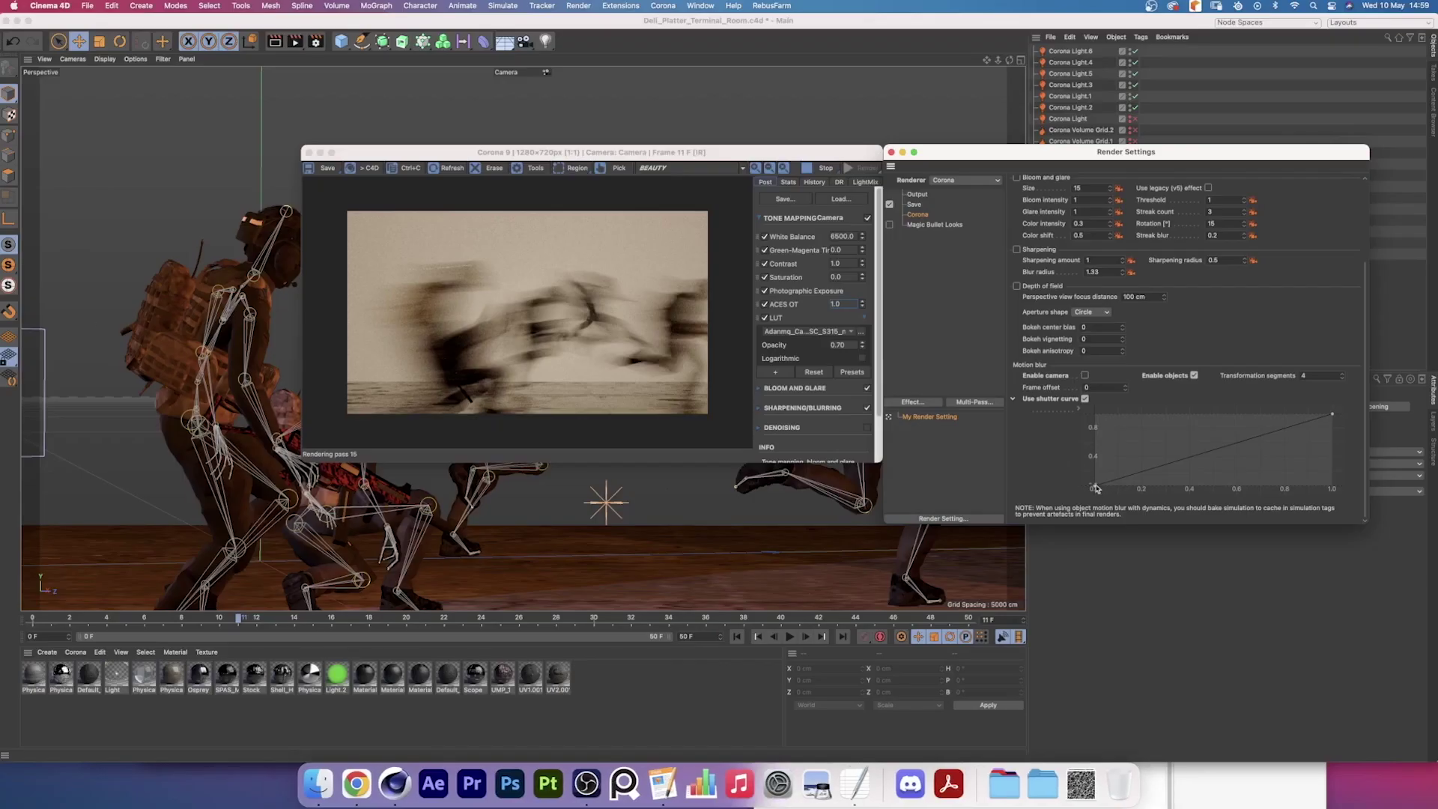
drag(1094, 487, 1094, 414)
drag(1331, 414, 1332, 487)
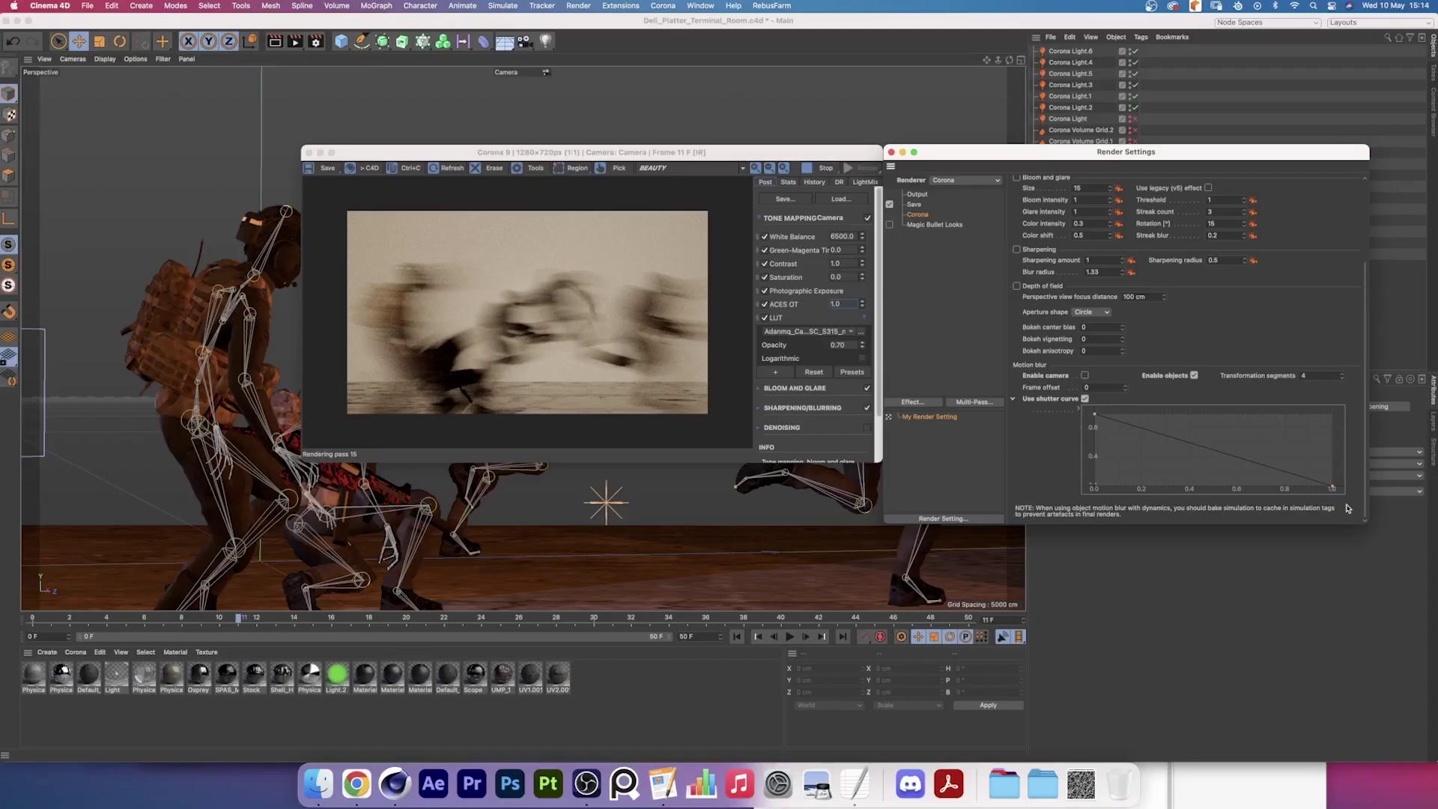
- Apply a bell spline preset to the shutter curve and drag its points into sharp early spikes
drag(1094, 414, 1198, 419)
right_click(1157, 489)
click(1286, 709)
drag(1273, 455, 1249, 427)
drag(1154, 485, 1141, 468)
drag(1199, 419, 1185, 427)
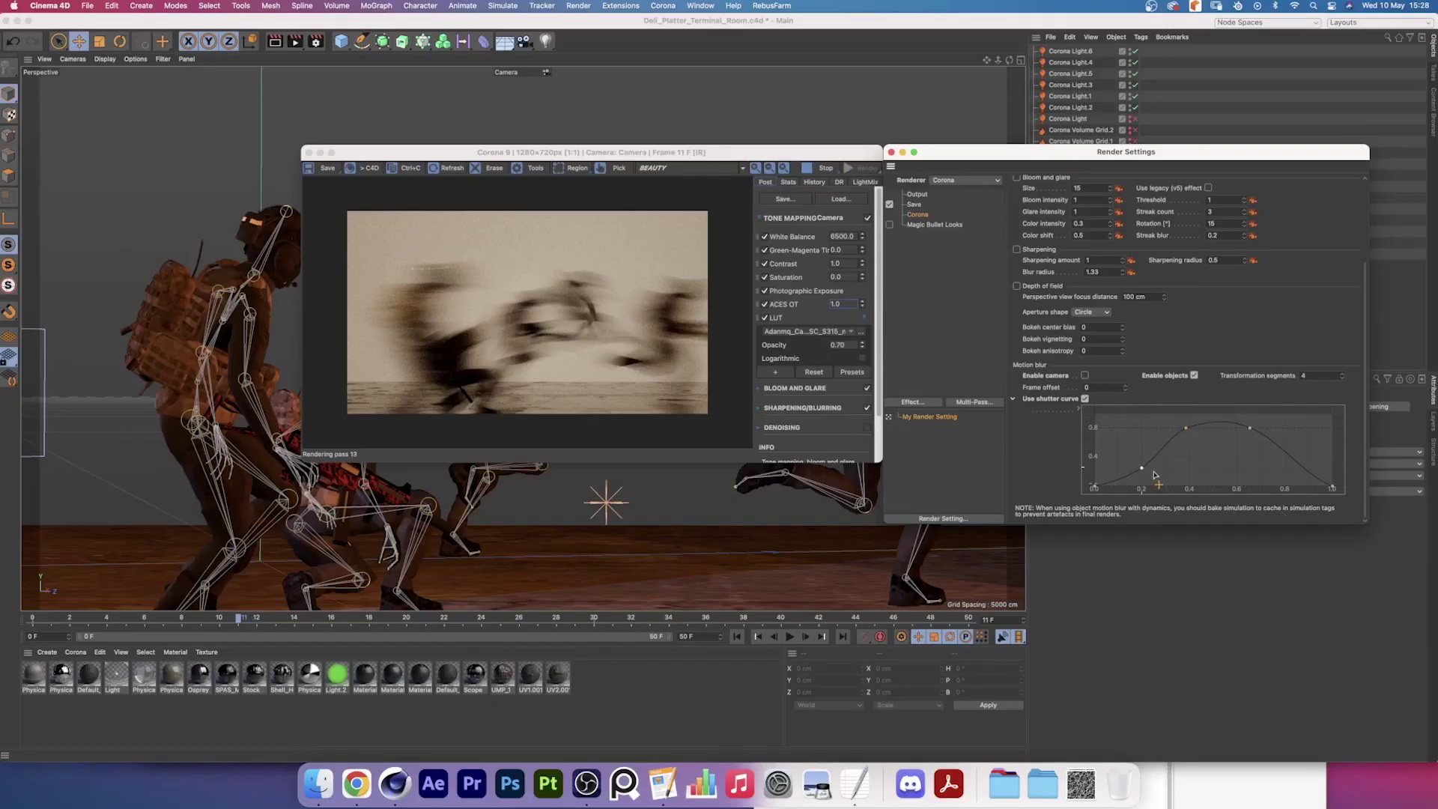
drag(1333, 488, 1208, 414)
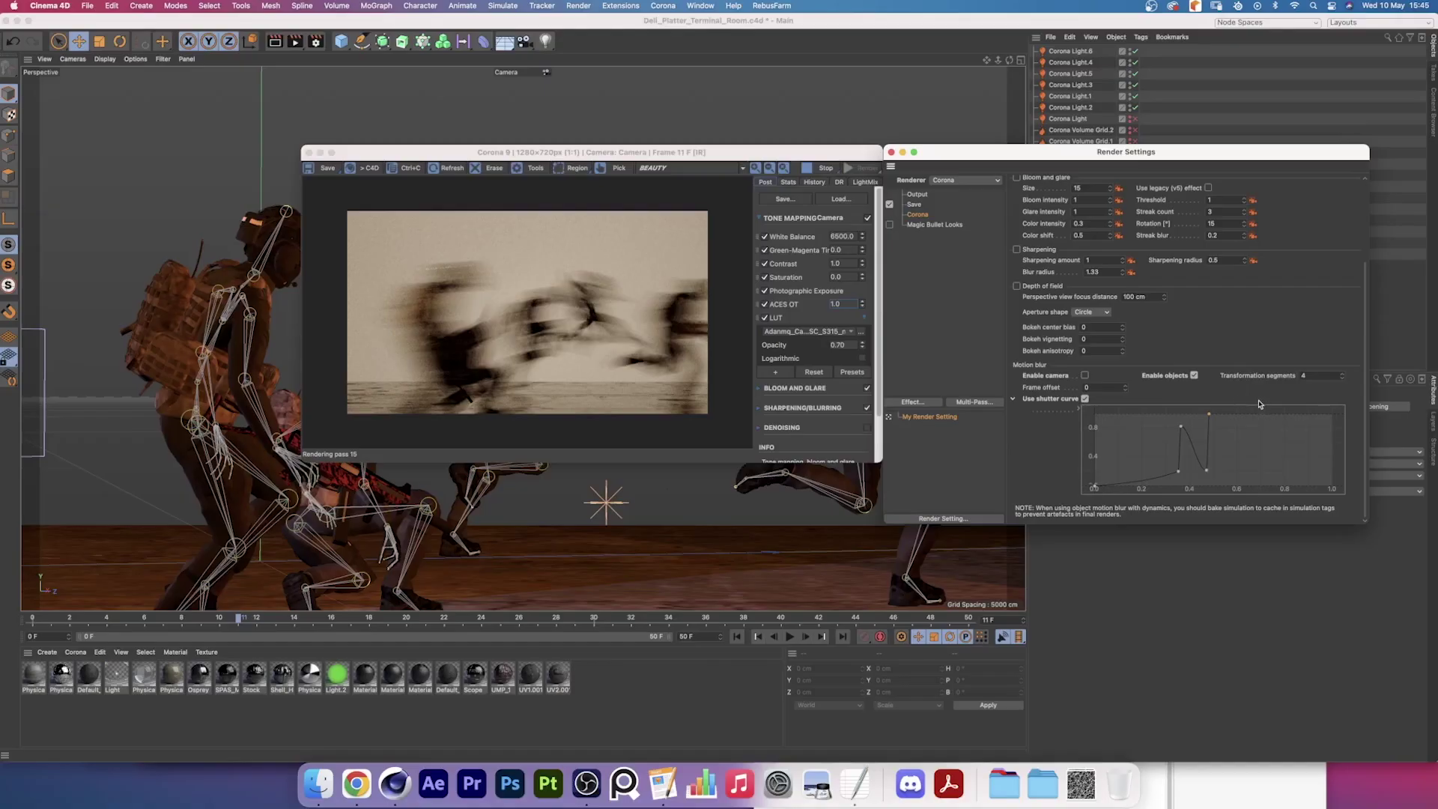
- Close Render Settings and the VFB, then scrub through the camera's animation keyframes
click(903, 151)
click(310, 153)
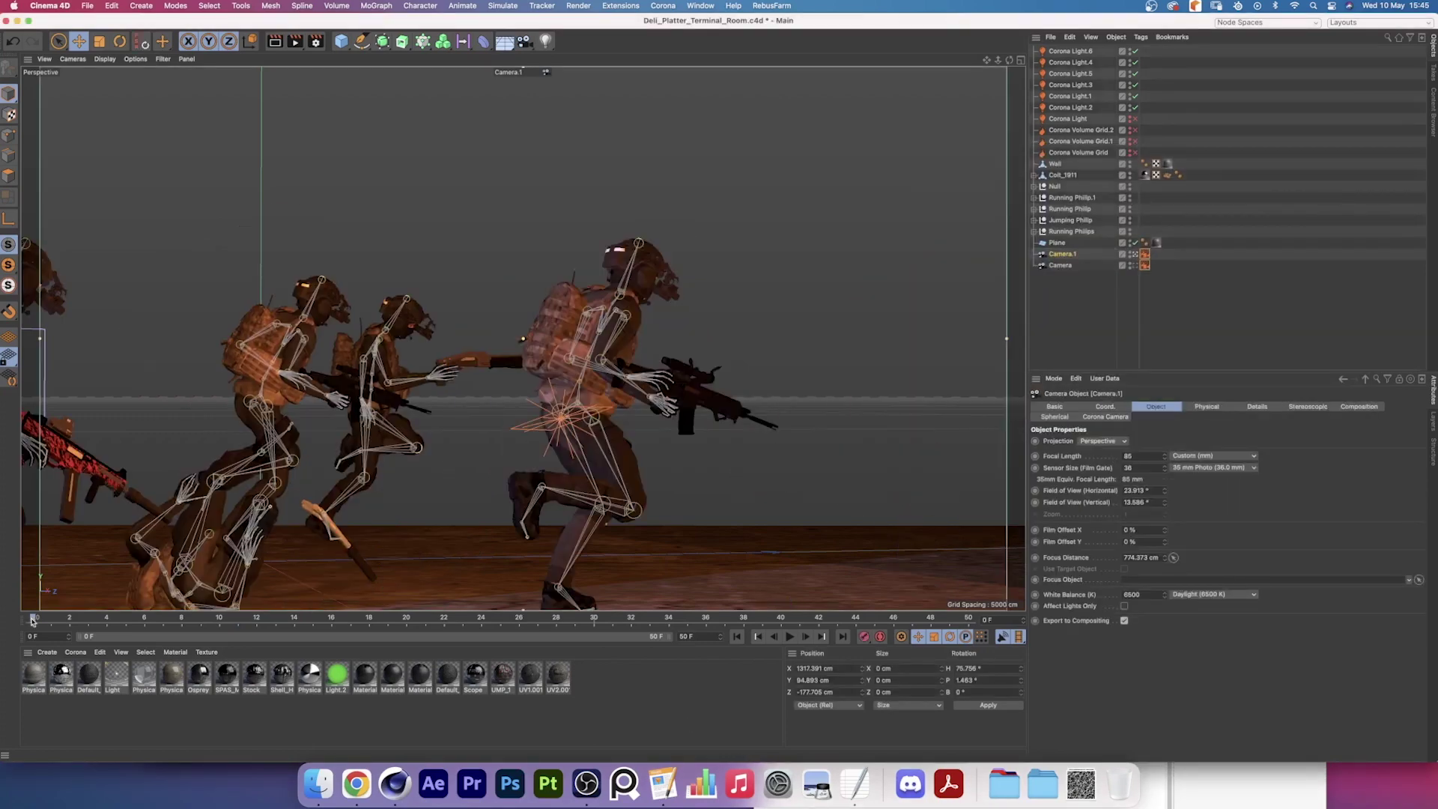
drag(230, 615, 33, 619)
click(33, 622)
click(89, 619)
key(F8)
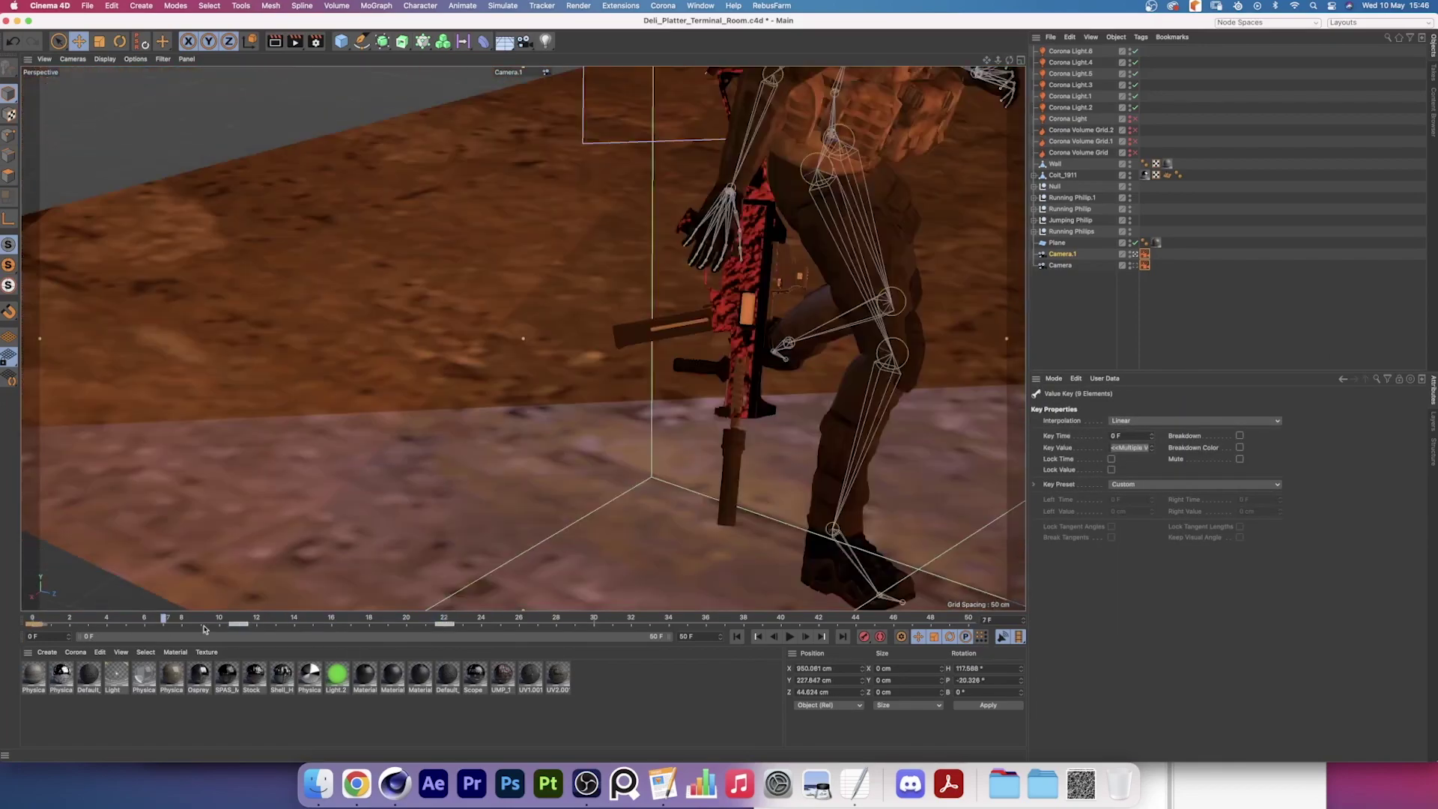
- Enable camera motion blur in Render Settings and start Corona interactive rendering
key(ctrl+b)
click(516, 363)
key(ctrl+b)
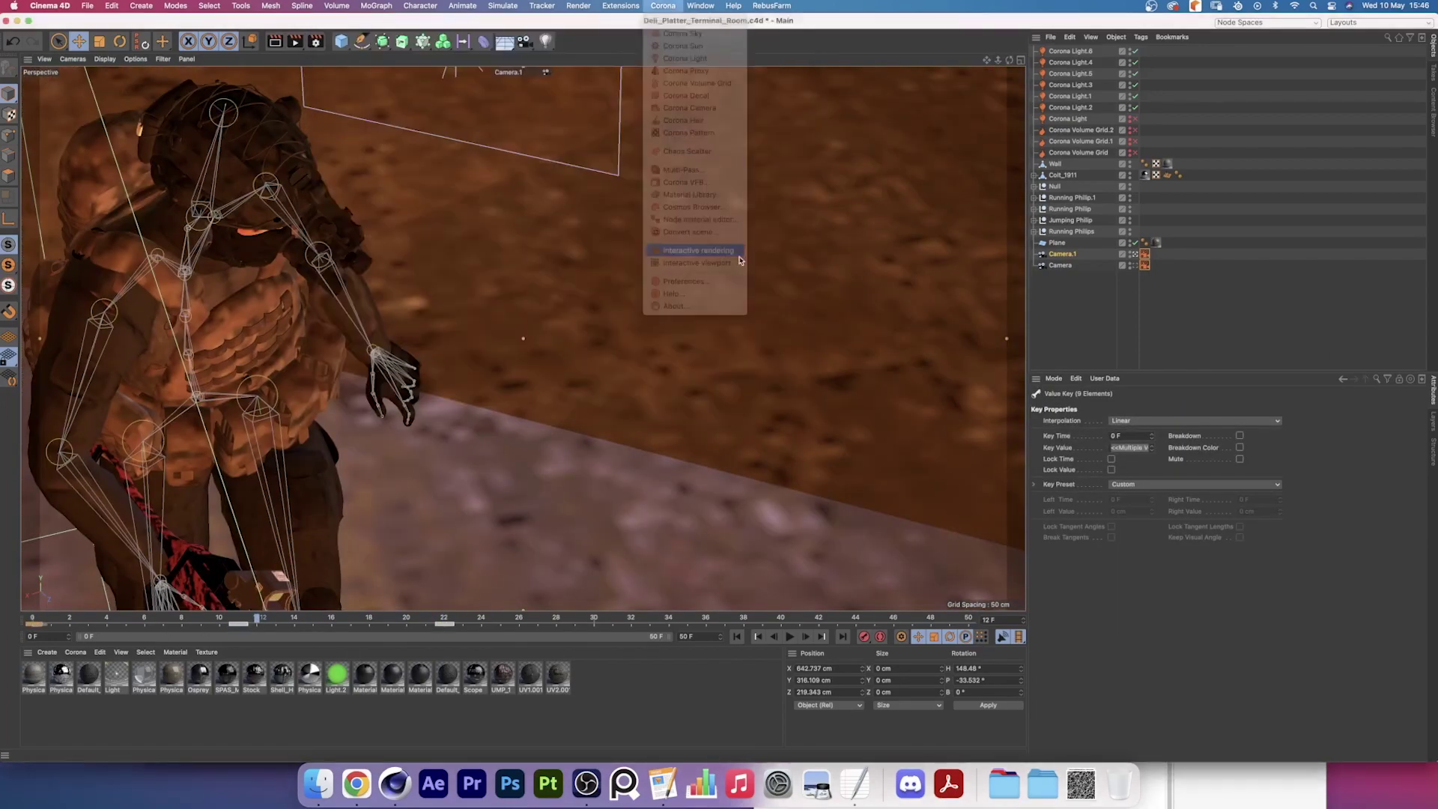
key(alt+r)
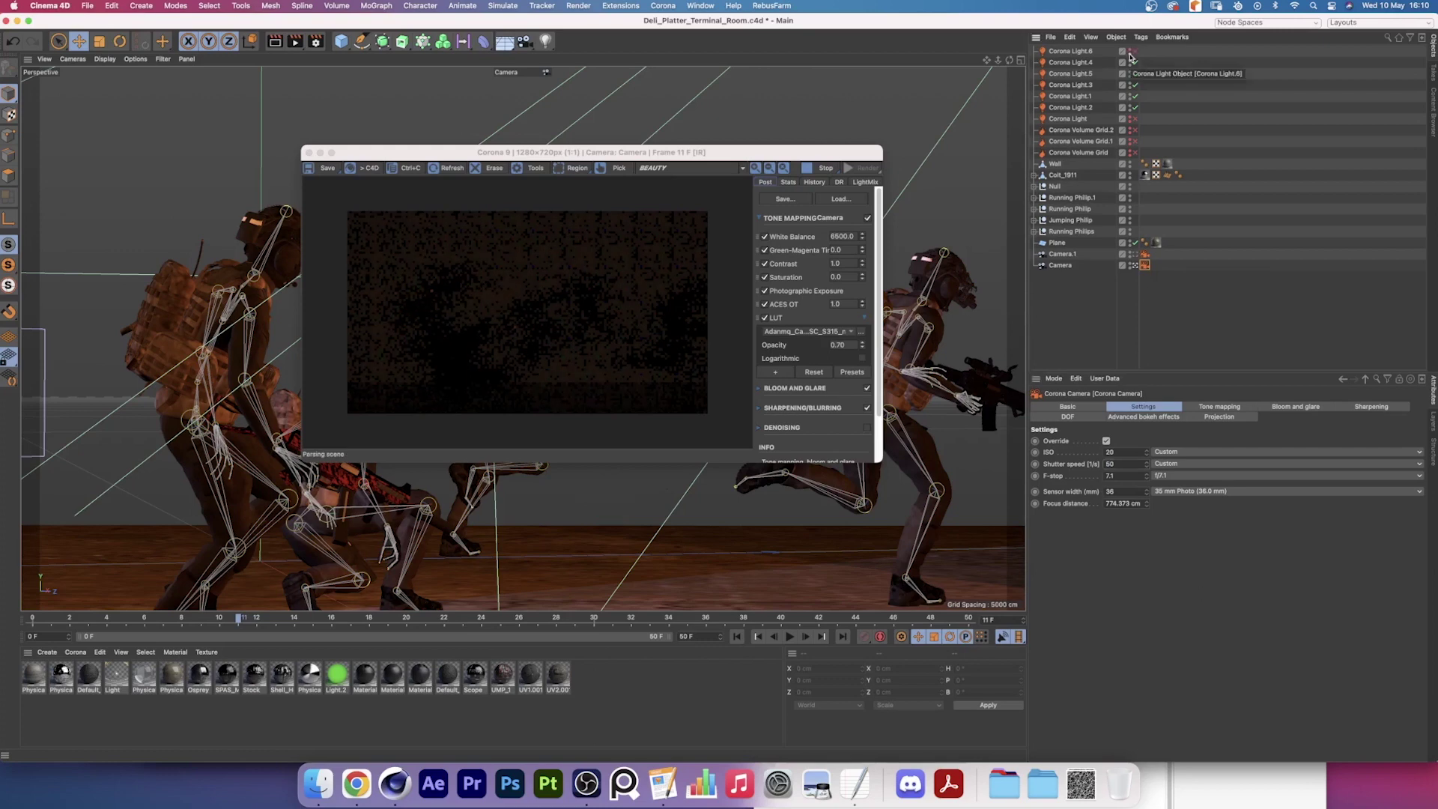
- Re-enable Corona Light.4, Corona Light and all three Corona Volume Grids, and set ISO to 200
click(1134, 62)
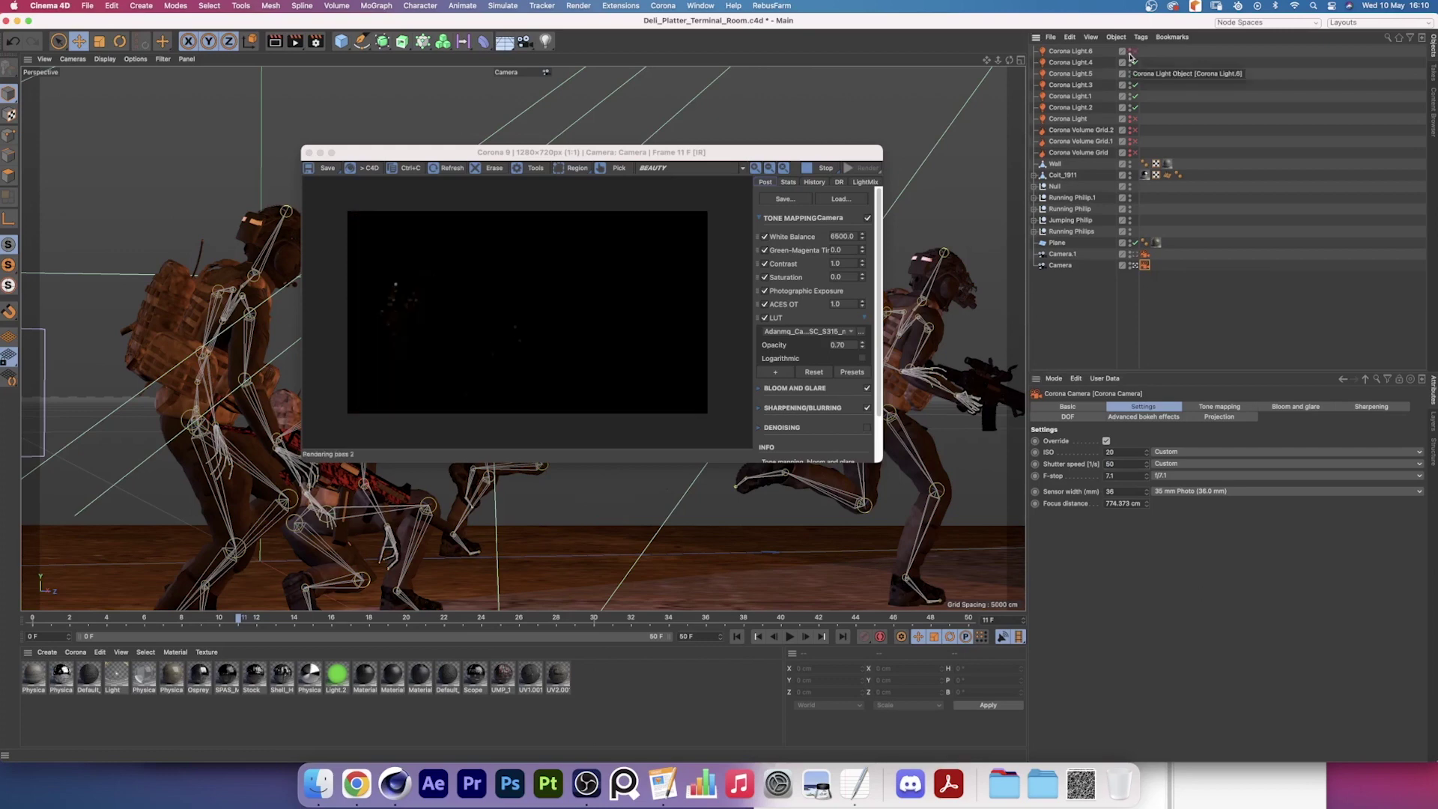
click(1134, 119)
click(1134, 129)
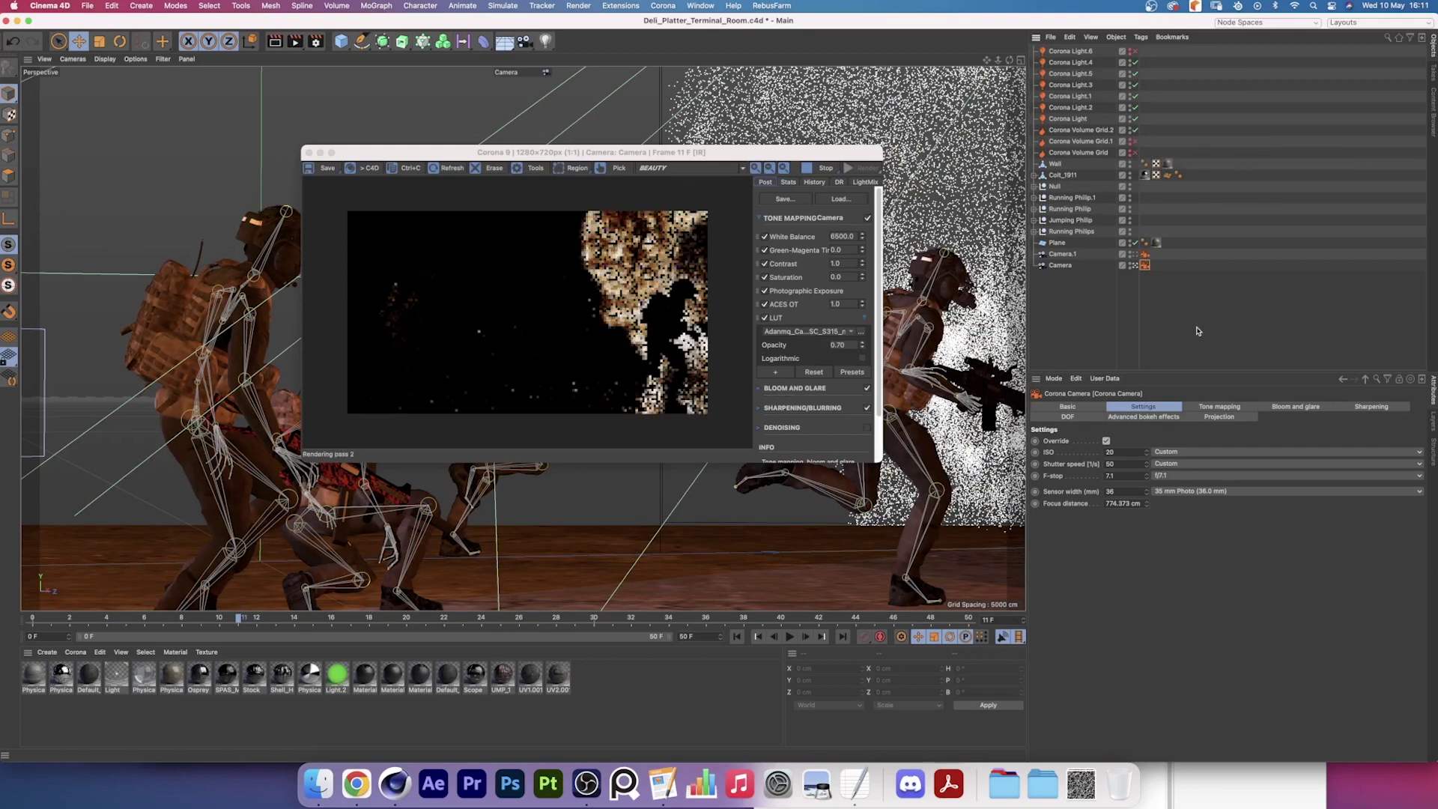
text(0)
key(Return)
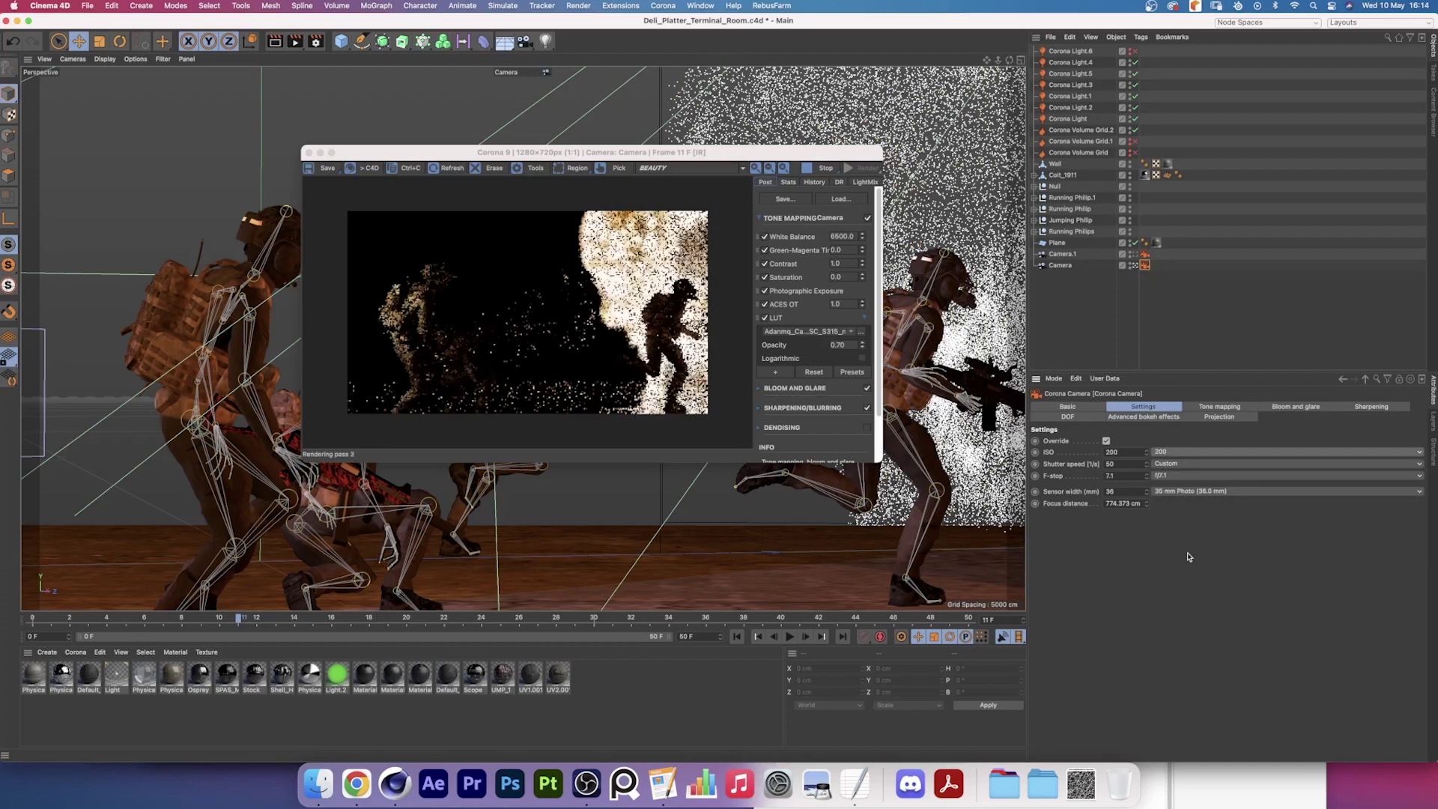
click(1136, 141)
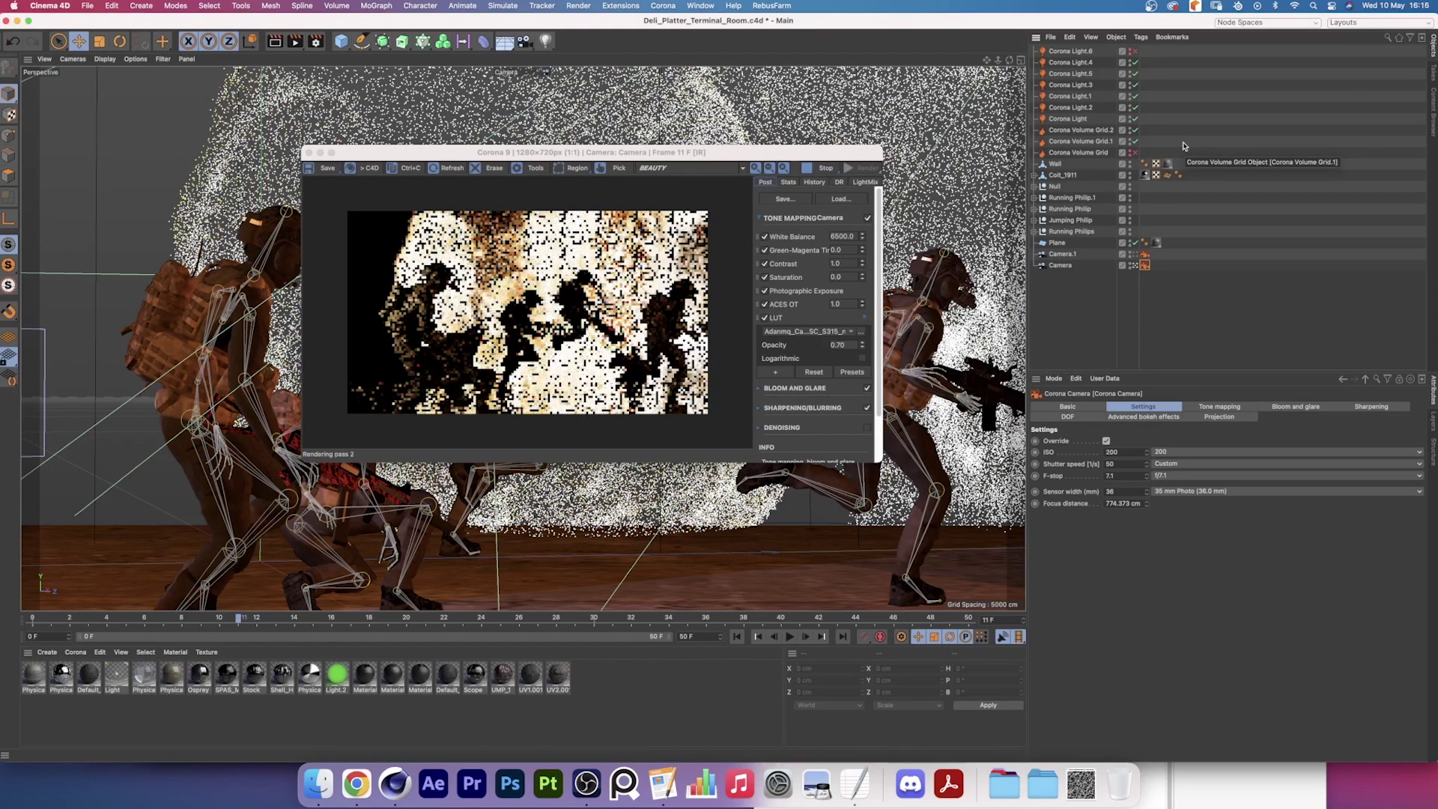
click(1135, 152)
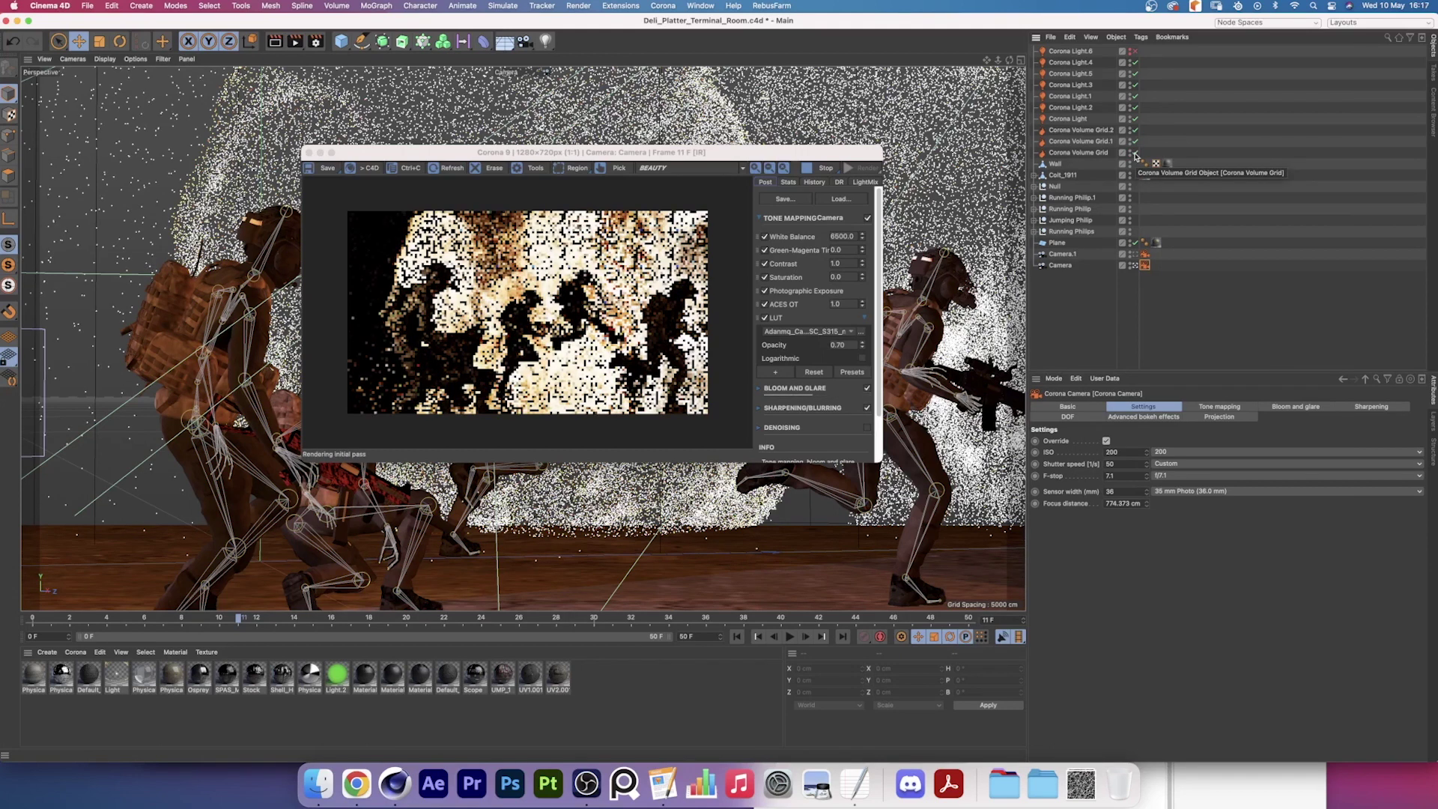